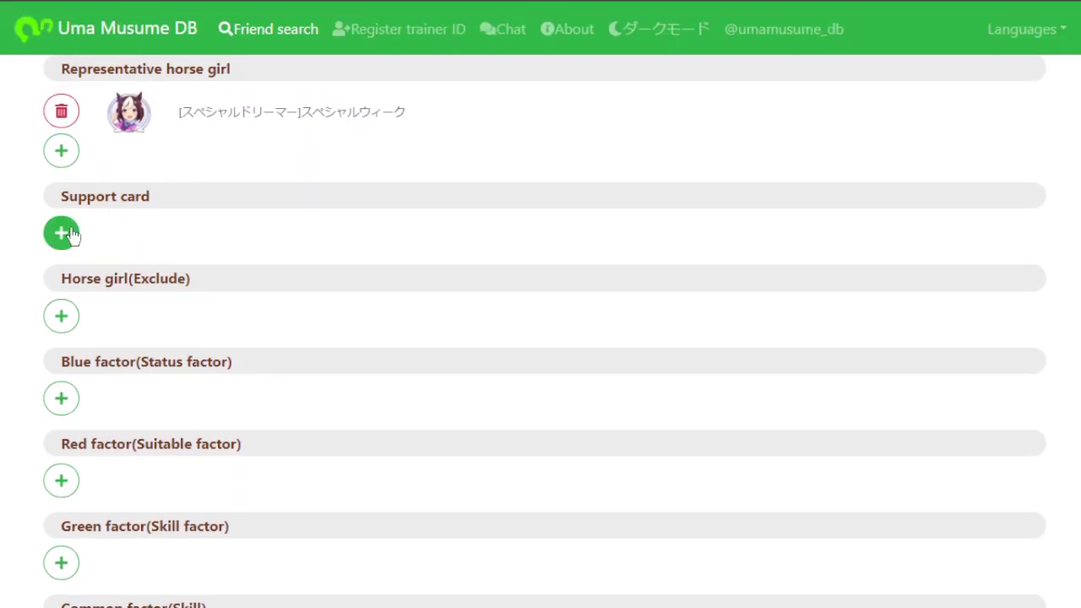
Add the キタサンブラック support card as a search condition with its limit break number at 完凸
{"action": "left_click", "coordinate": [62, 233]}
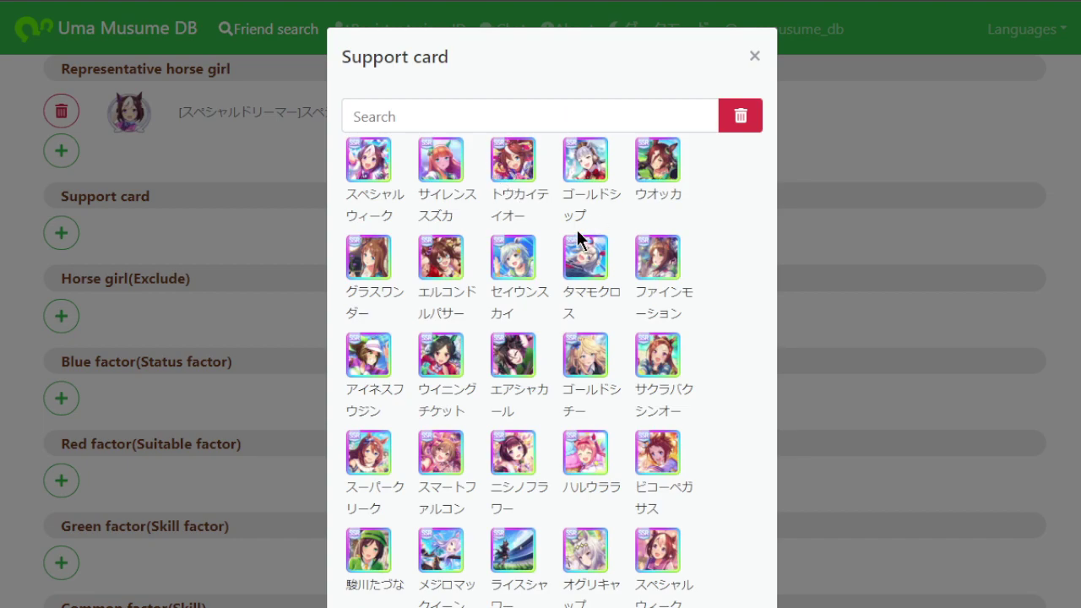
{"action": "scroll", "coordinate": [577, 230], "scroll_direction": "down", "scroll_amount": 9}
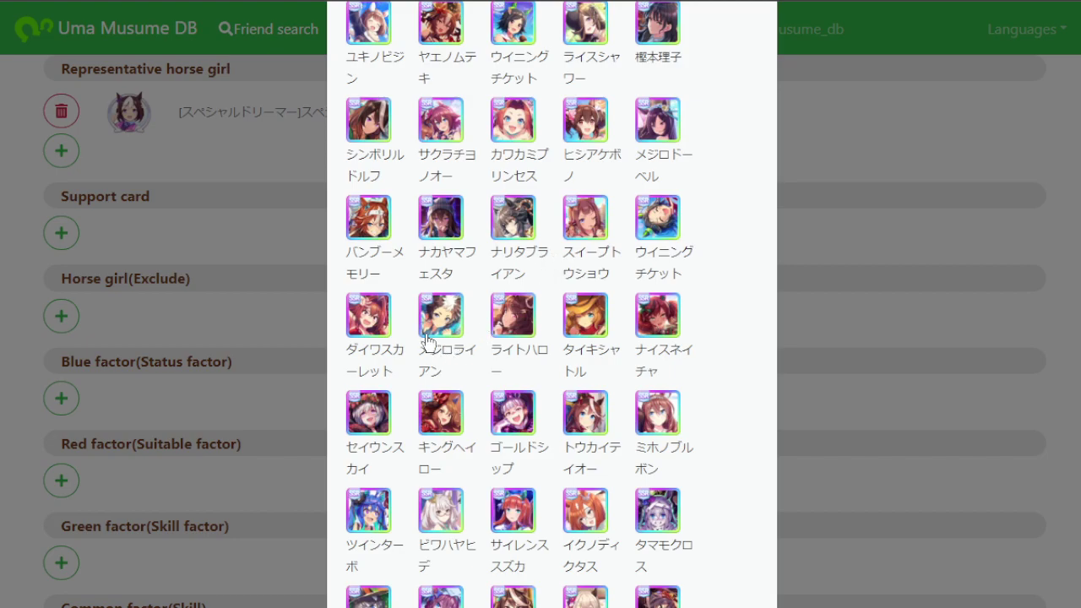
{"action": "scroll", "coordinate": [439, 342], "scroll_direction": "up", "scroll_amount": 10}
{"action": "scroll", "coordinate": [459, 336], "scroll_direction": "down", "scroll_amount": 15}
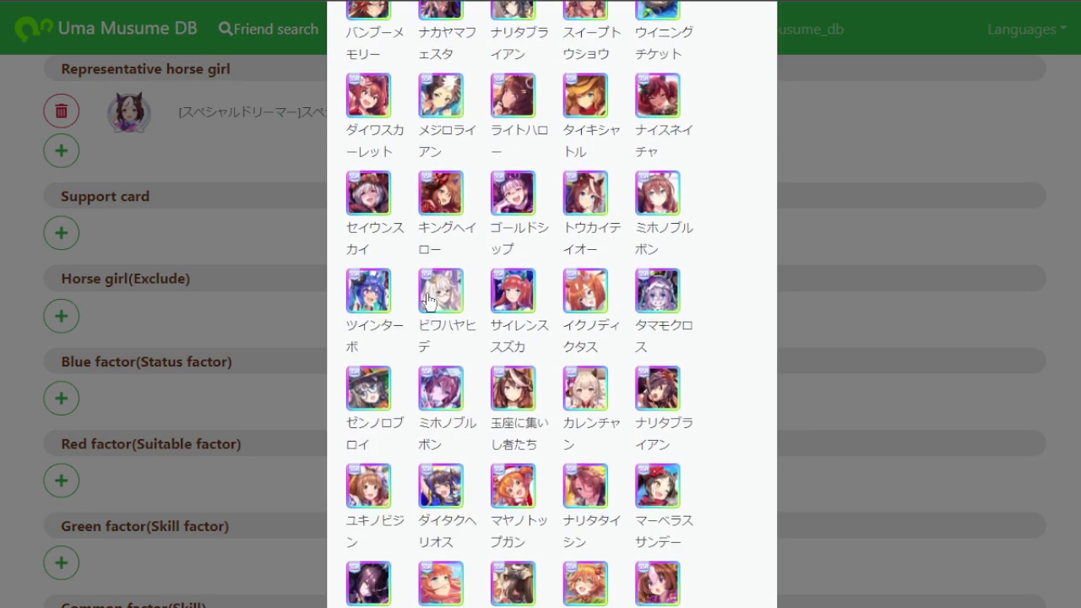
{"action": "scroll", "coordinate": [501, 334], "scroll_direction": "down", "scroll_amount": 10}
{"action": "scroll", "coordinate": [500, 347], "scroll_direction": "down", "scroll_amount": 3}
{"action": "scroll", "coordinate": [497, 350], "scroll_direction": "up", "scroll_amount": 15}
{"action": "scroll", "coordinate": [487, 361], "scroll_direction": "up", "scroll_amount": 10}
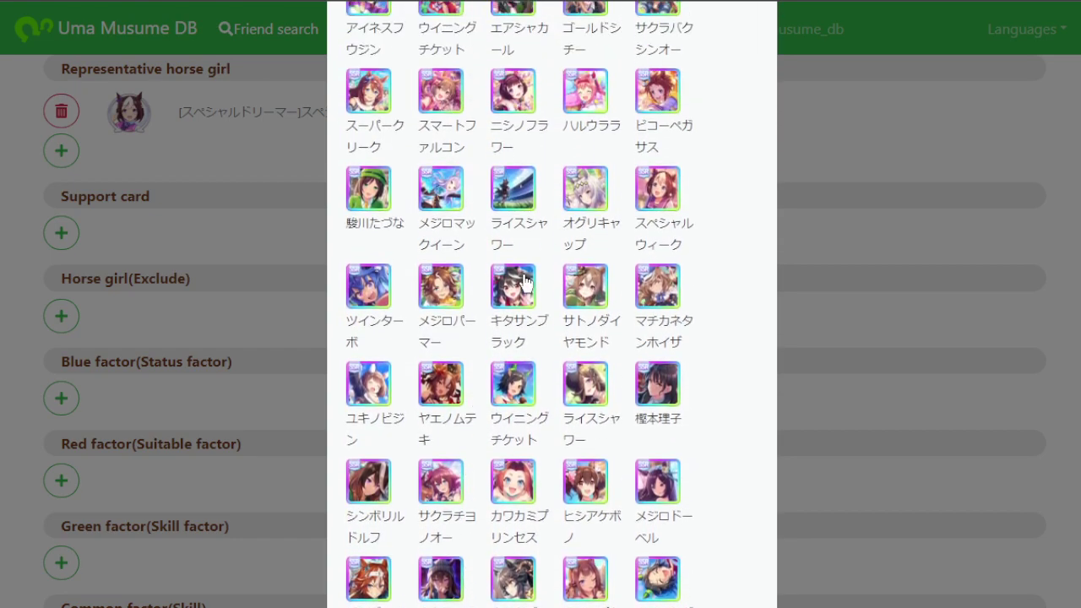
{"action": "left_click", "coordinate": [517, 286]}
{"action": "scroll", "coordinate": [523, 245], "scroll_direction": "down", "scroll_amount": 1}
{"action": "left_click", "coordinate": [336, 169]}
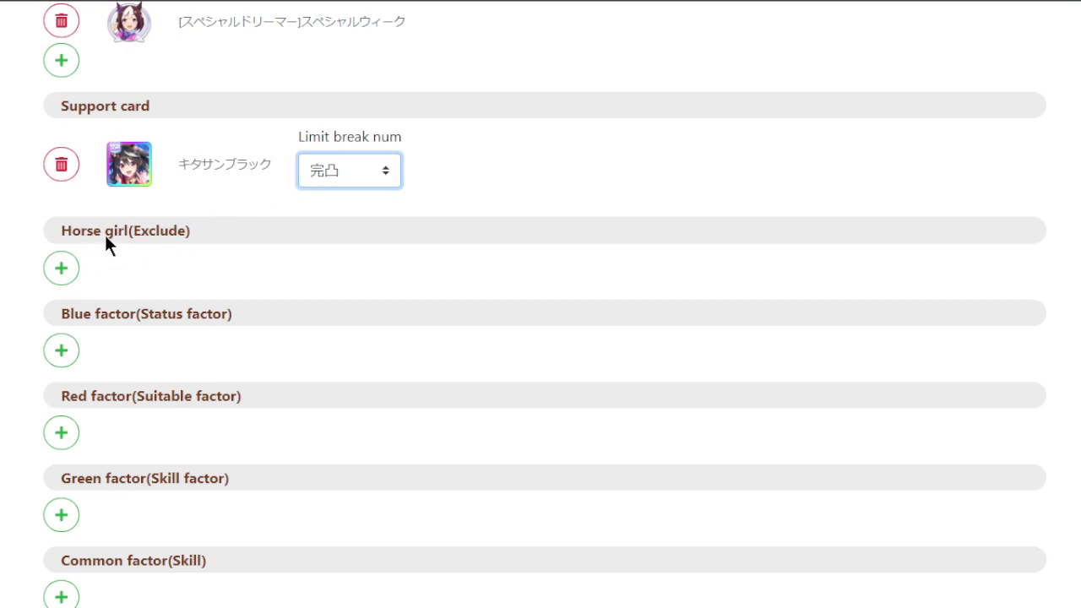
Add a blue status factor condition for Power at ★9
{"action": "scroll", "coordinate": [201, 247], "scroll_direction": "down", "scroll_amount": 2}
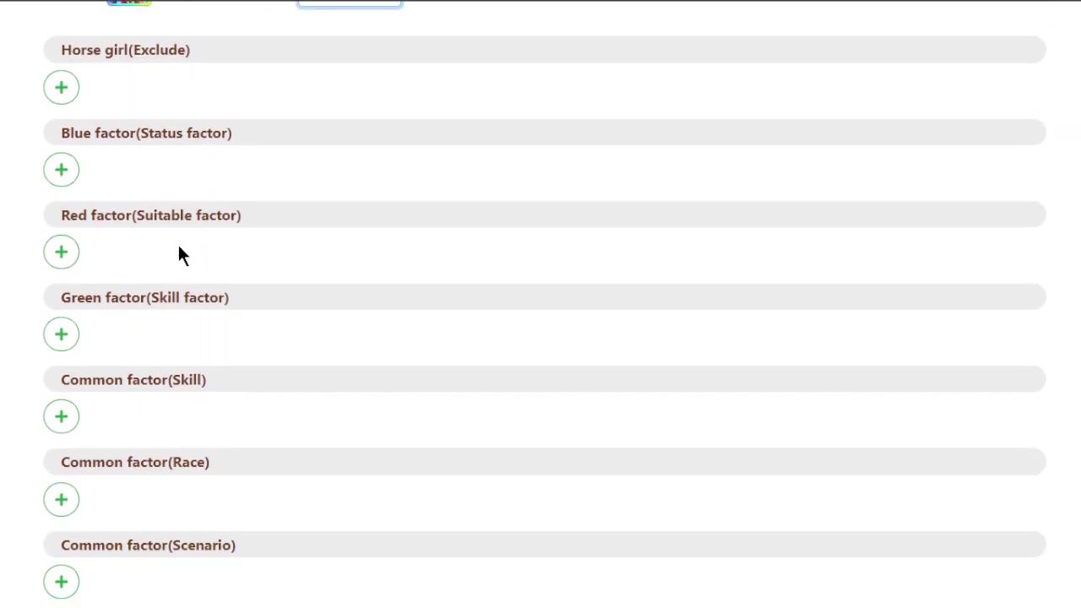
{"action": "left_click", "coordinate": [59, 172]}
{"action": "left_click", "coordinate": [140, 182]}
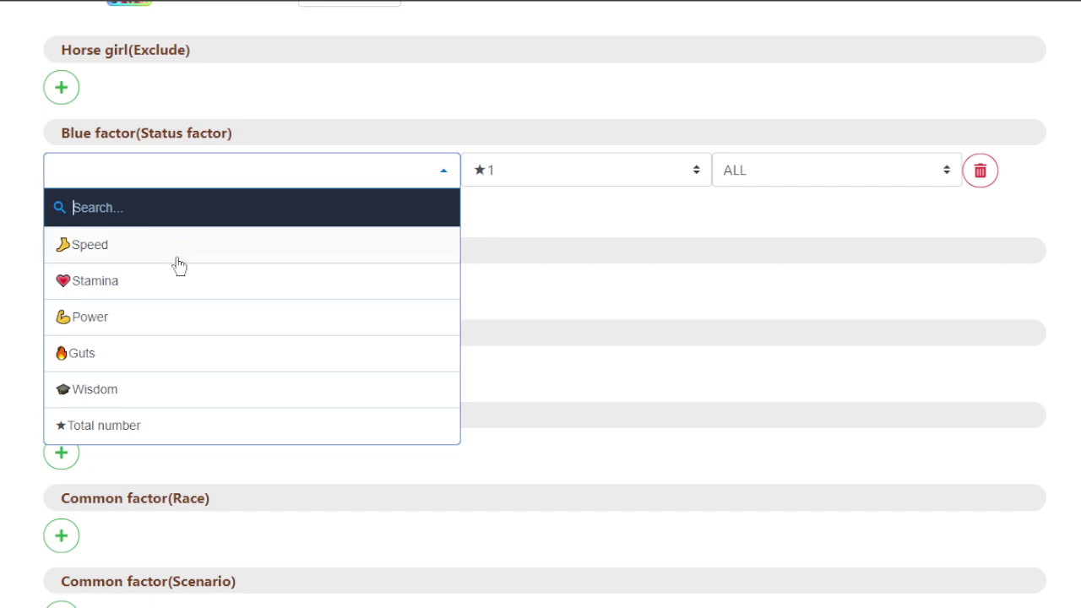
{"action": "left_click", "coordinate": [148, 329]}
{"action": "left_click", "coordinate": [517, 176]}
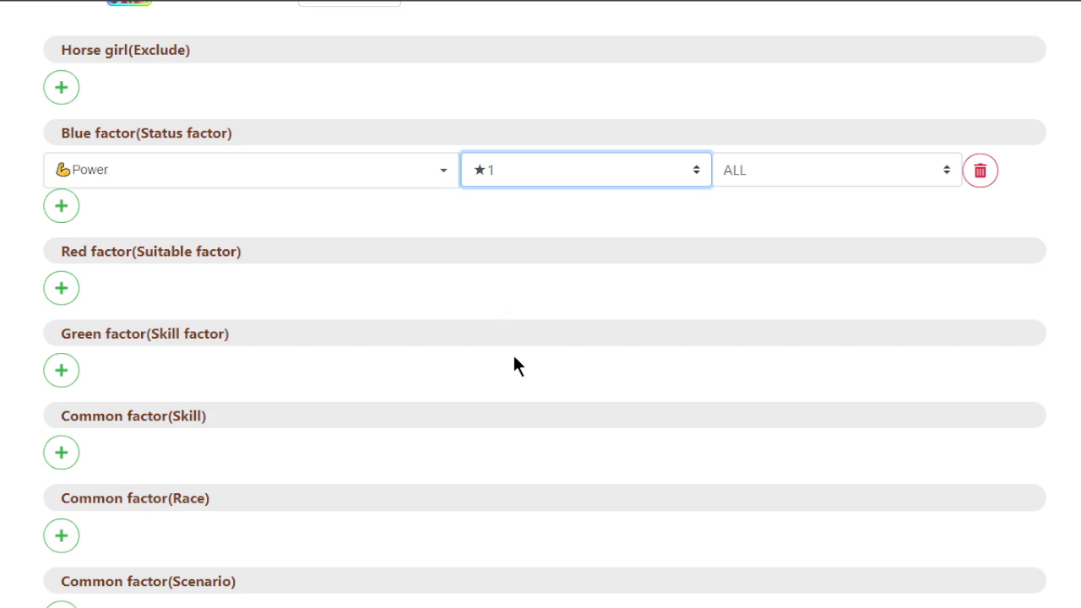
{"action": "key", "text": "End"}
{"action": "left_click", "coordinate": [204, 179]}
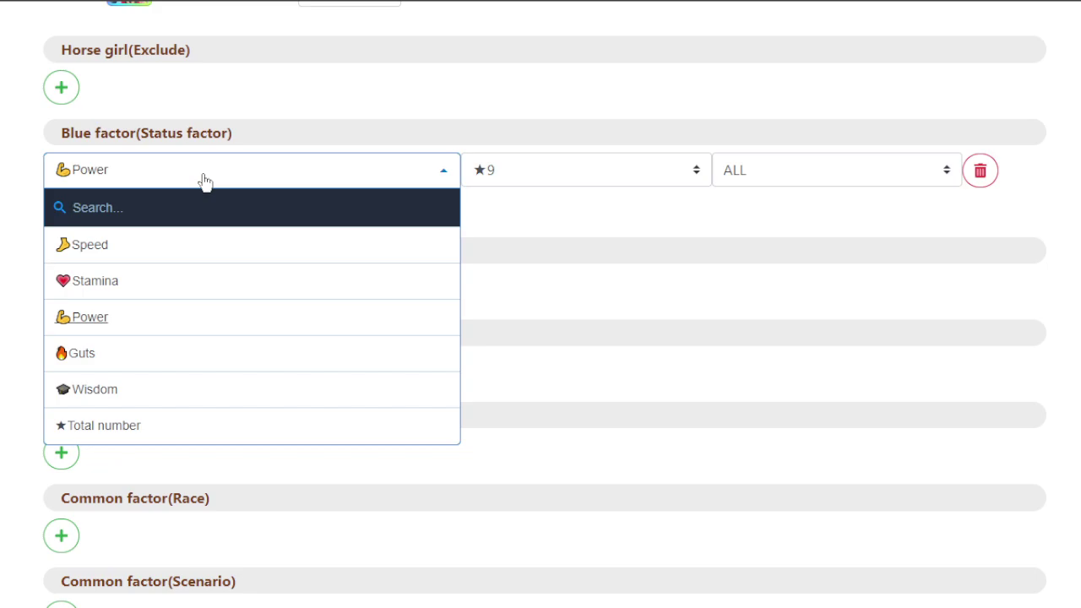
{"action": "left_click", "coordinate": [511, 196]}
{"action": "left_click", "coordinate": [232, 182]}
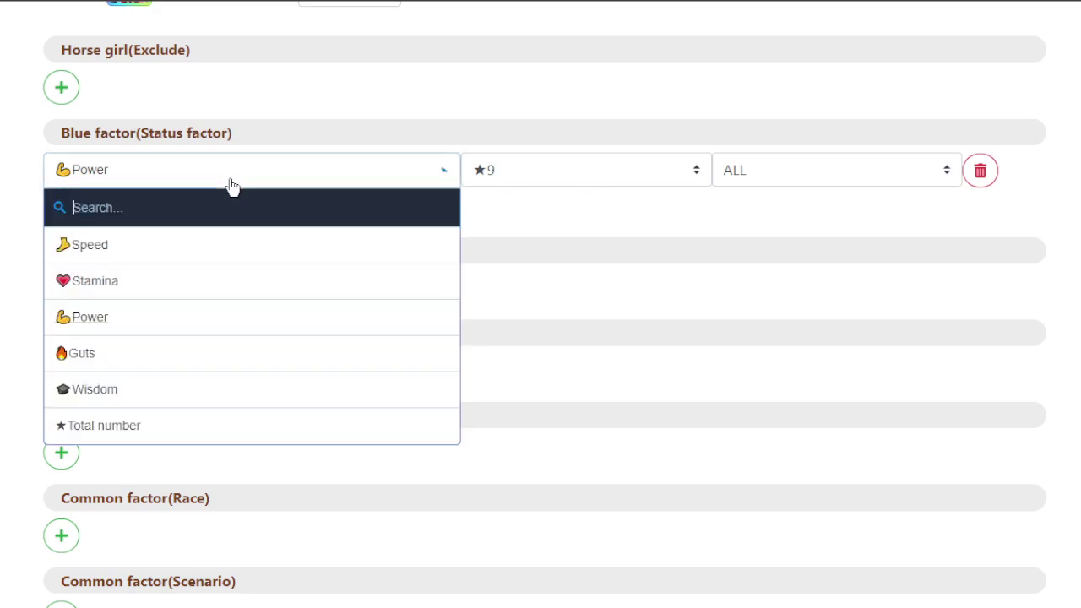
{"action": "left_click", "coordinate": [507, 264]}
Add a second blue factor for Stamina at ★3 and set the Power factor to ★6
{"action": "left_click", "coordinate": [54, 215]}
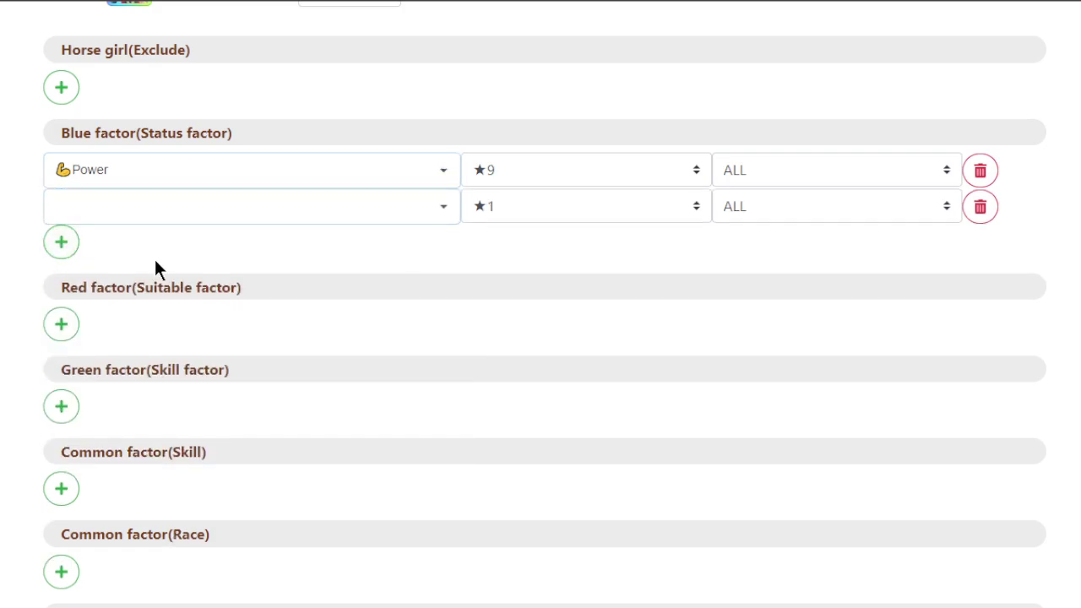
{"action": "left_click", "coordinate": [89, 218]}
{"action": "left_click", "coordinate": [93, 329]}
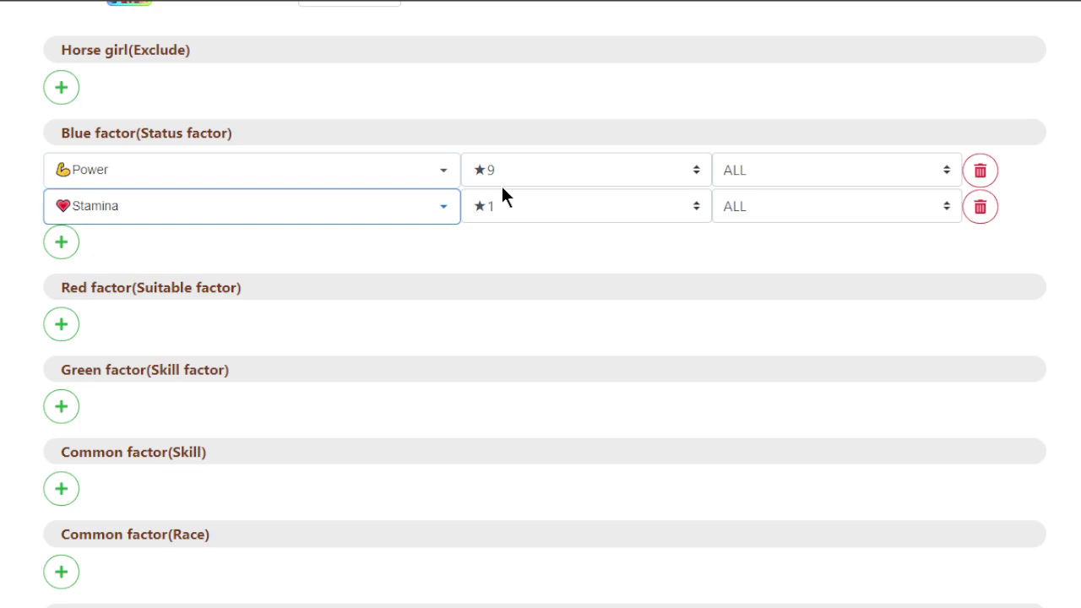
{"action": "left_click", "coordinate": [529, 168]}
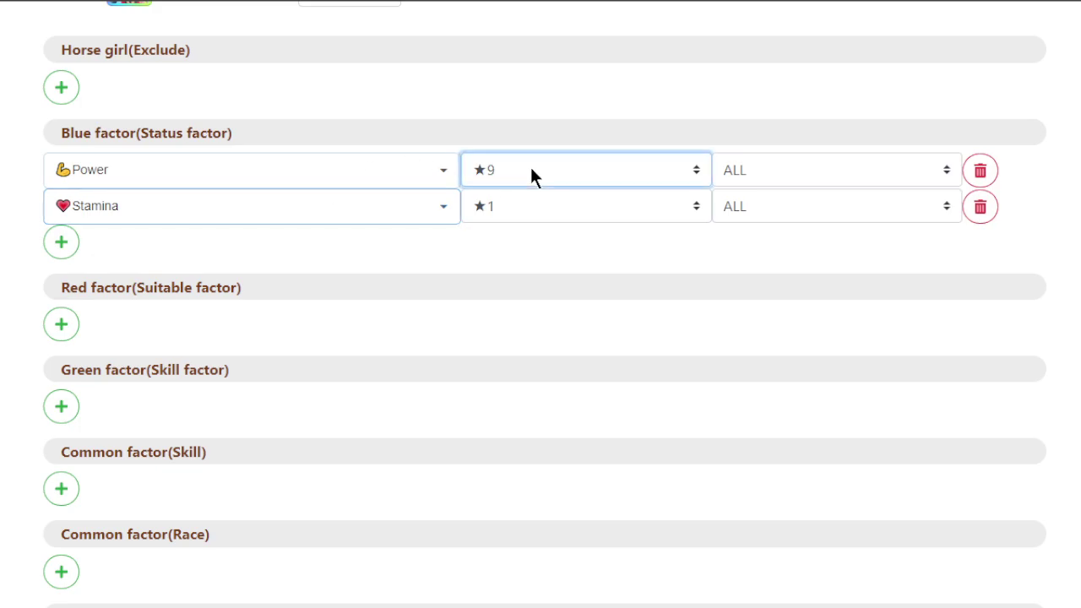
{"action": "left_click", "coordinate": [529, 297]}
{"action": "left_click", "coordinate": [506, 216]}
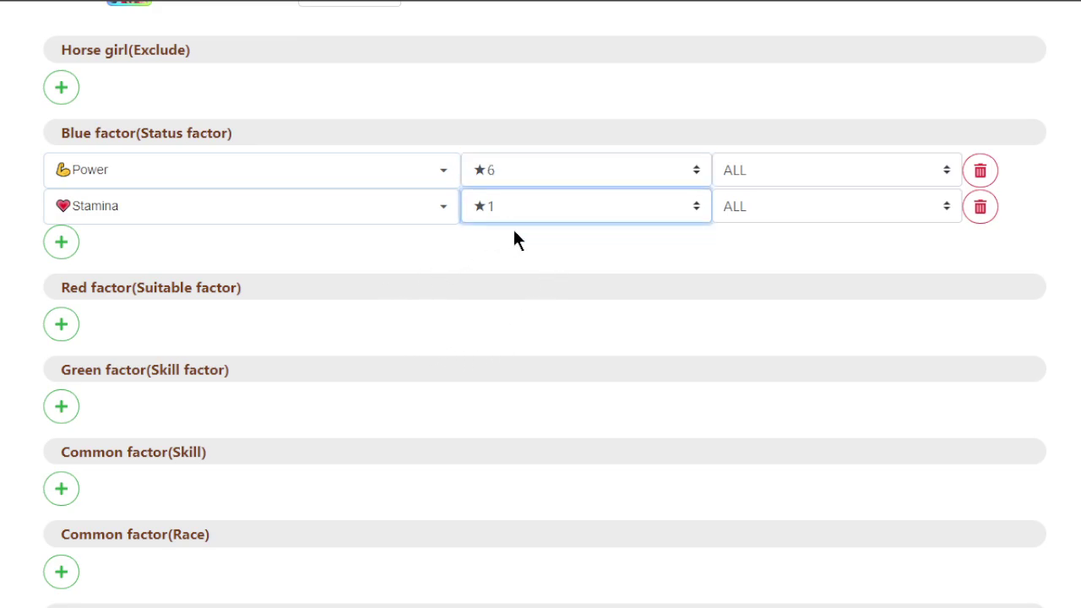
{"action": "left_click", "coordinate": [492, 279]}
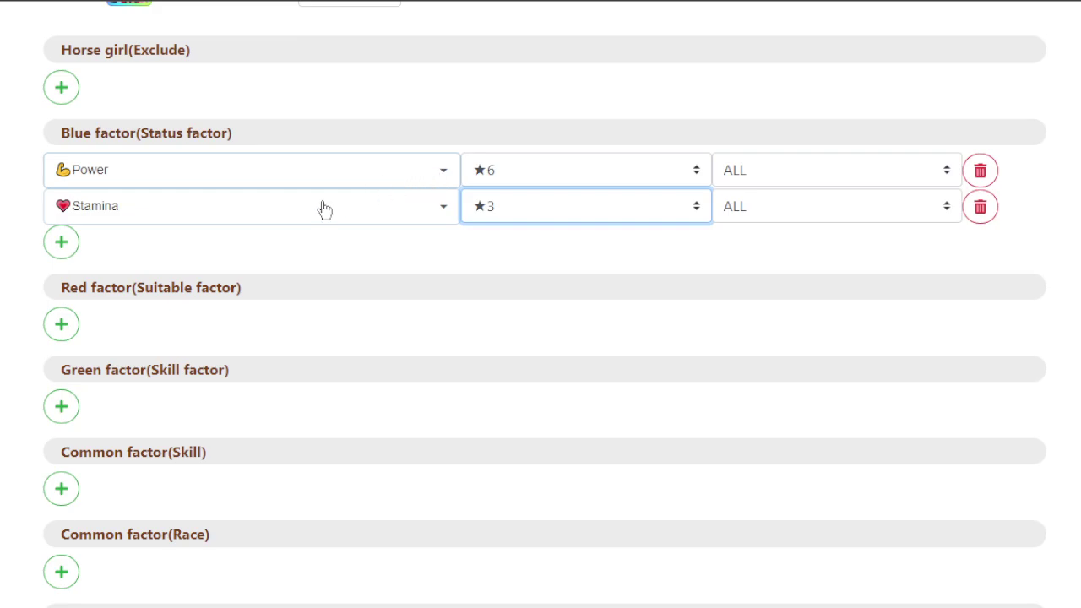
Add a third blue factor for Wisdom at ★3 and set the Power factor to ★3
{"action": "left_click", "coordinate": [68, 242]}
{"action": "left_click", "coordinate": [512, 164]}
{"action": "left_click", "coordinate": [500, 233]}
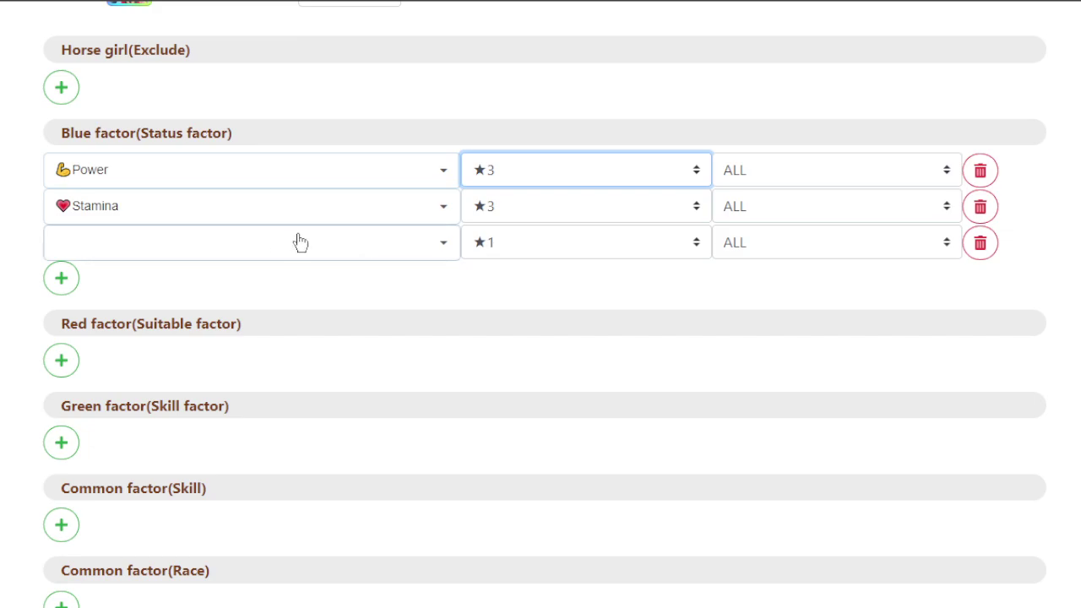
{"action": "left_click", "coordinate": [271, 245]}
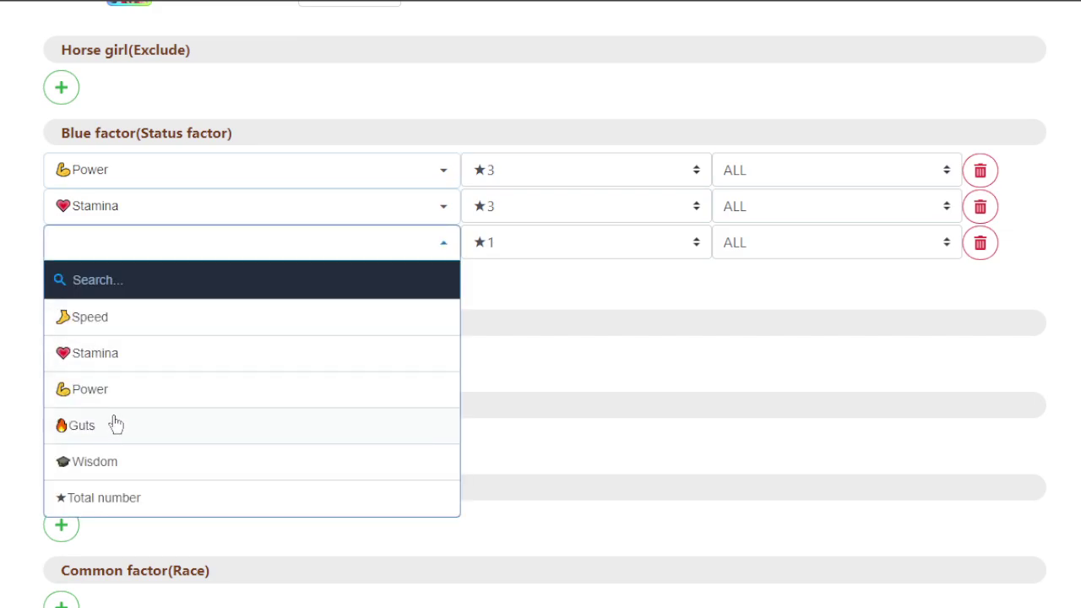
{"action": "left_click", "coordinate": [121, 462]}
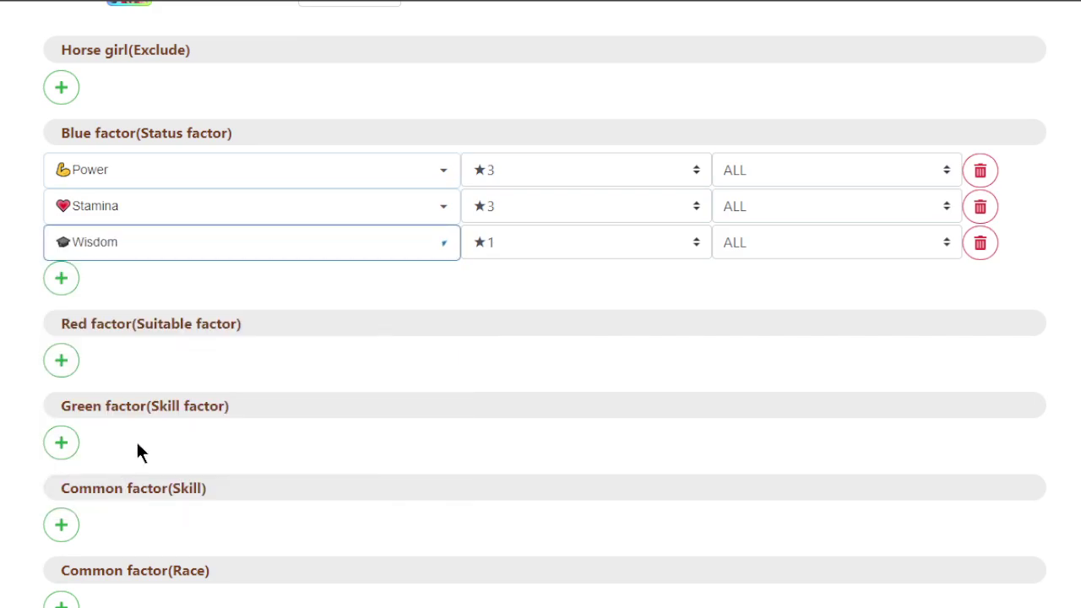
{"action": "left_click", "coordinate": [561, 252]}
{"action": "left_click", "coordinate": [524, 304]}
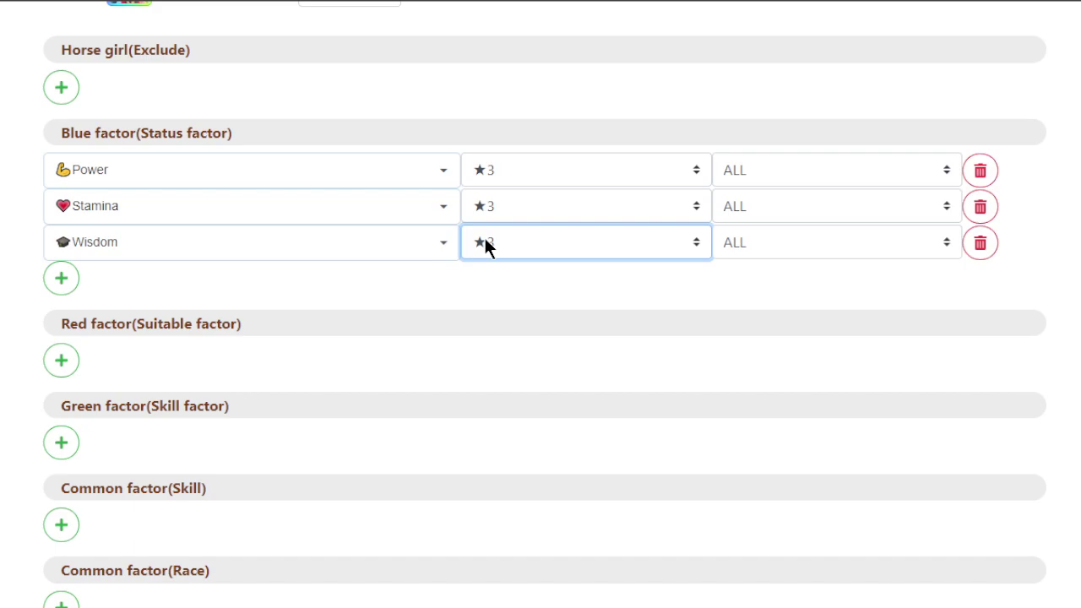
Remove the Wisdom and Stamina blue factors and set the Power factor to ★9
{"action": "left_click", "coordinate": [980, 243]}
{"action": "left_click", "coordinate": [980, 208]}
{"action": "left_click", "coordinate": [538, 160]}
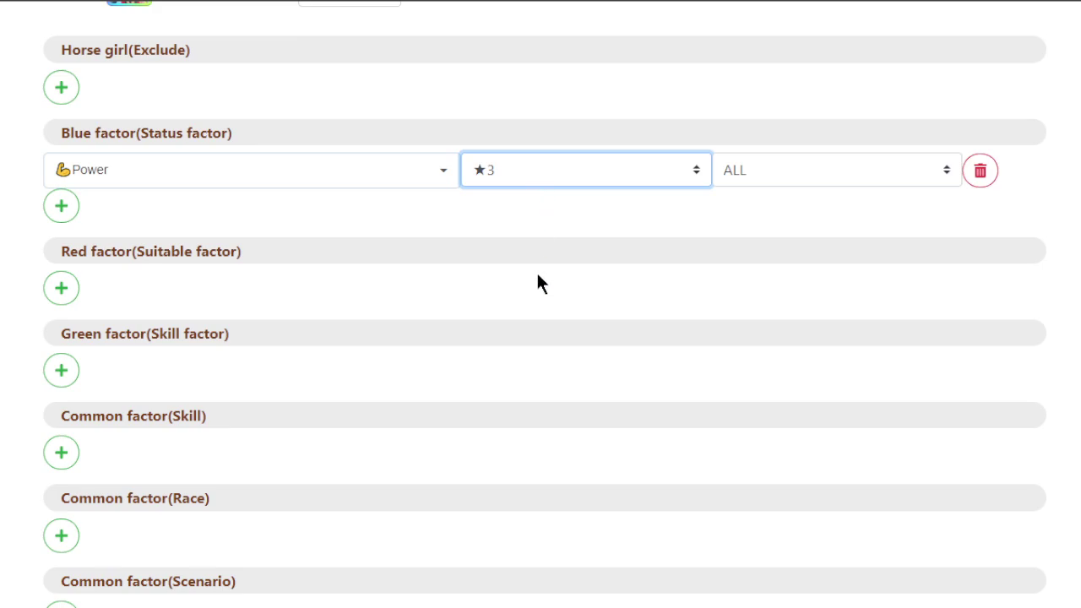
{"action": "left_click", "coordinate": [505, 352]}
Add a red suitable factor condition for Mile at ★3
{"action": "left_click", "coordinate": [61, 288]}
{"action": "left_click", "coordinate": [135, 289]}
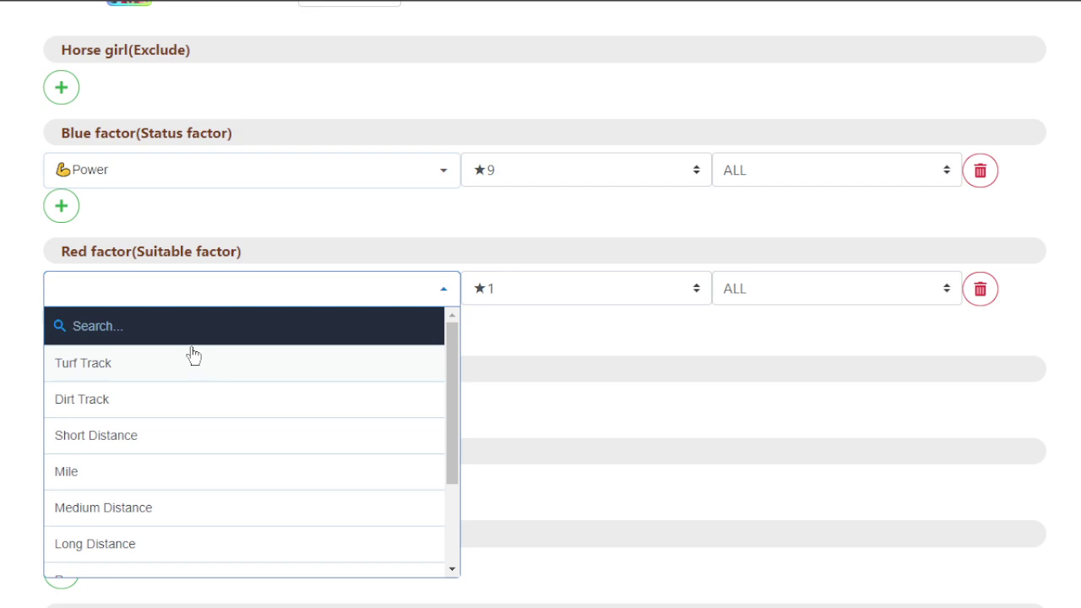
{"action": "scroll", "coordinate": [144, 451], "scroll_direction": "down", "scroll_amount": 1}
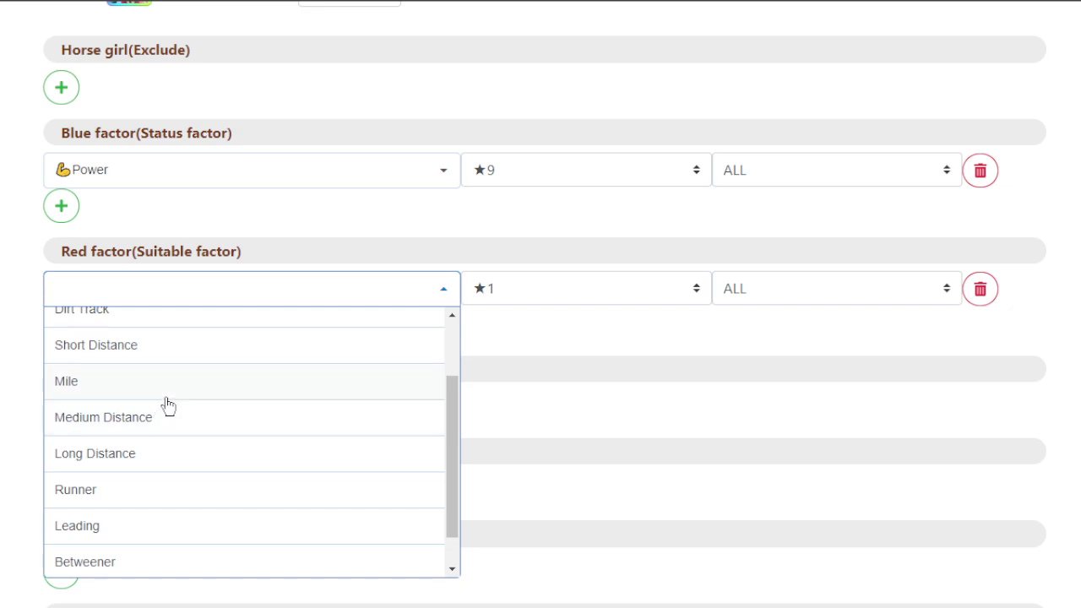
{"action": "scroll", "coordinate": [226, 426], "scroll_direction": "down", "scroll_amount": 1}
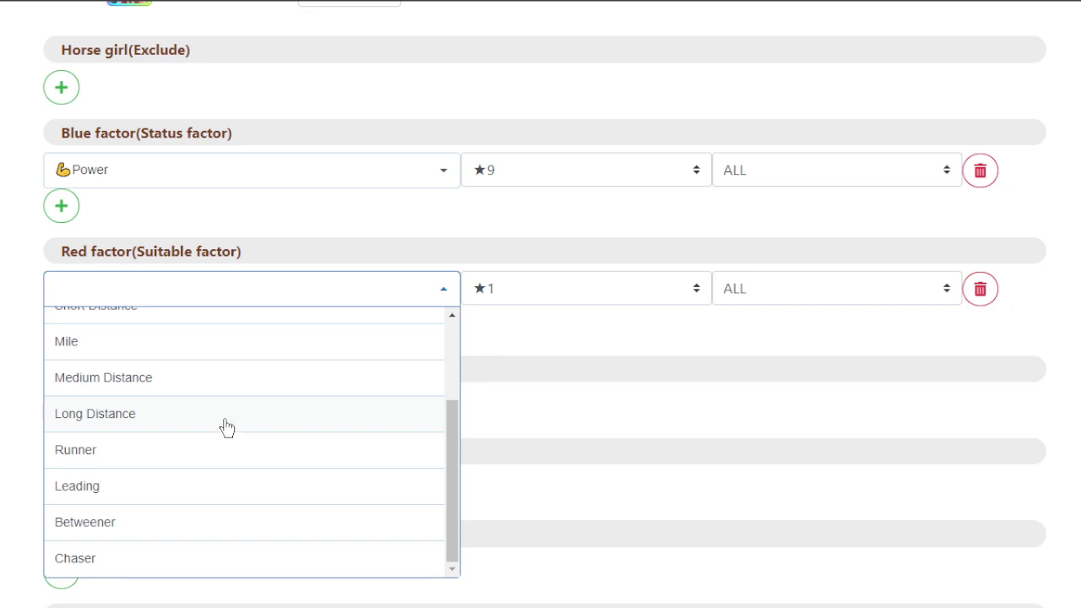
{"action": "scroll", "coordinate": [218, 436], "scroll_direction": "up", "scroll_amount": 2}
{"action": "scroll", "coordinate": [211, 437], "scroll_direction": "down", "scroll_amount": 1}
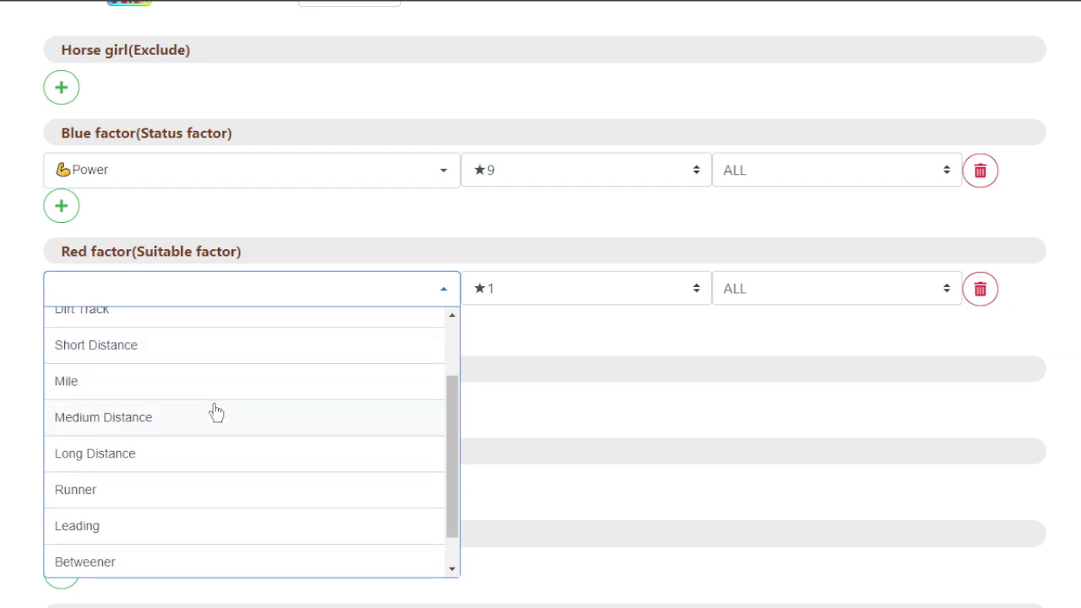
{"action": "left_click", "coordinate": [145, 379]}
{"action": "left_click", "coordinate": [537, 295]}
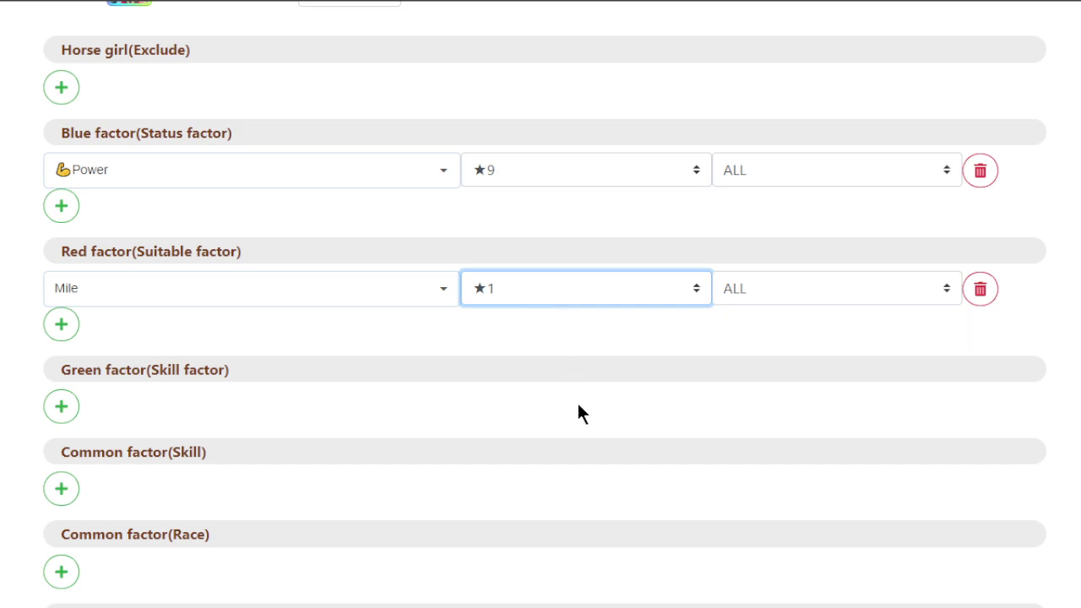
{"action": "key", "text": "Down"}
{"action": "key", "text": "Down"}
Add a green skill factor condition for シューティングスター at ★3
{"action": "scroll", "coordinate": [202, 266], "scroll_direction": "down", "scroll_amount": 2}
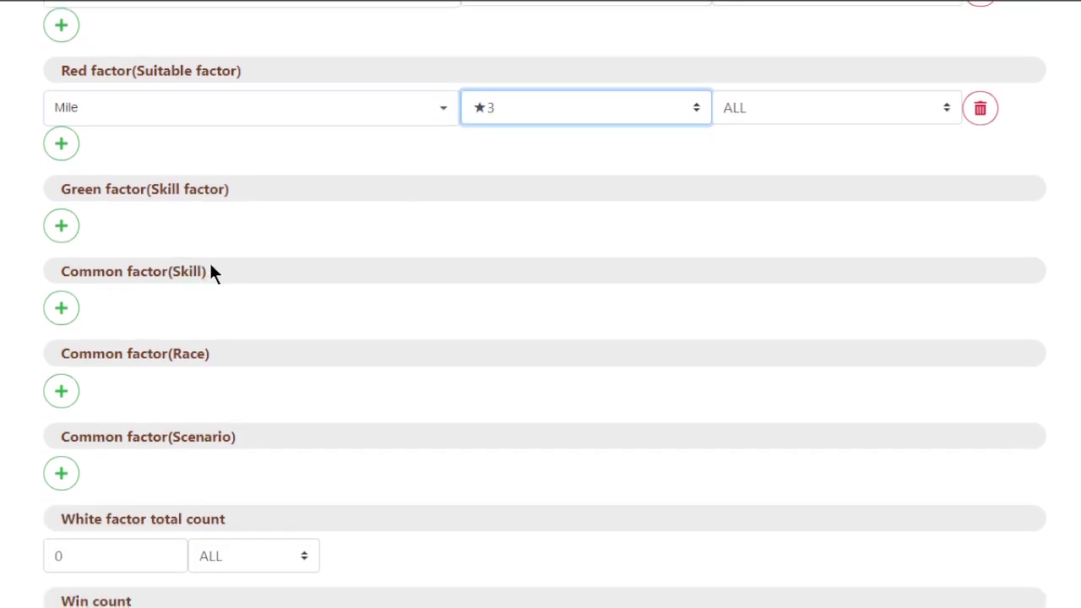
{"action": "left_click", "coordinate": [73, 222]}
{"action": "left_click", "coordinate": [165, 226]}
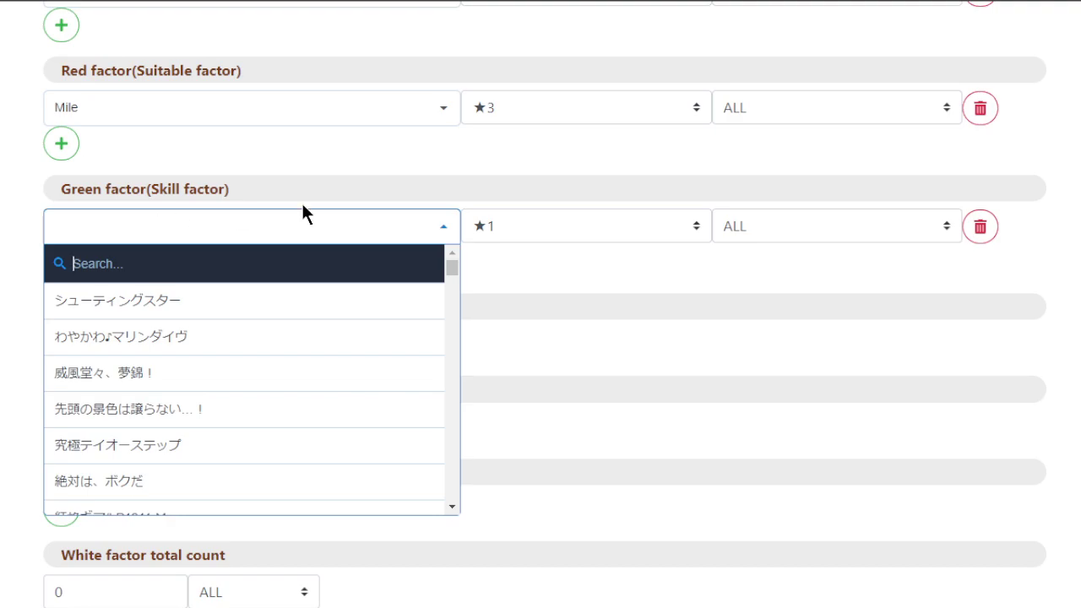
{"action": "scroll", "coordinate": [704, 341], "scroll_direction": "up", "scroll_amount": 6}
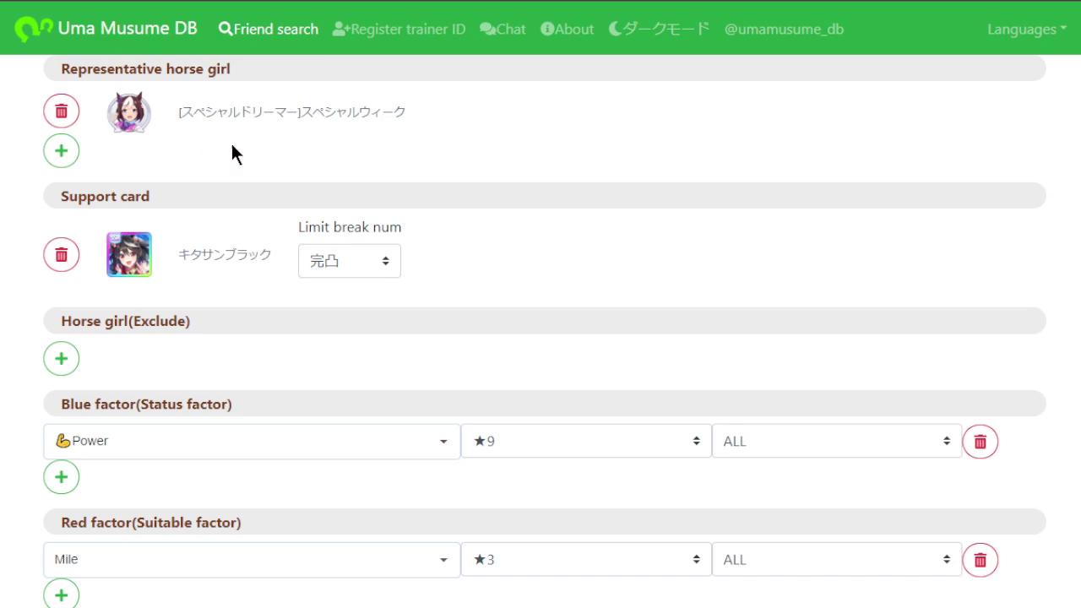
{"action": "scroll", "coordinate": [567, 234], "scroll_direction": "down", "scroll_amount": 5}
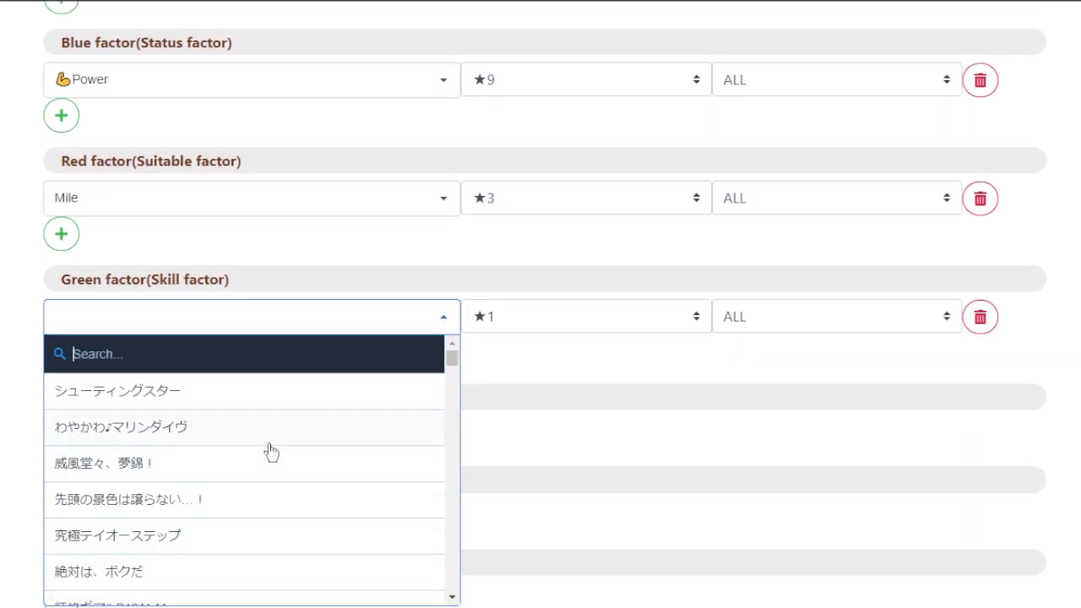
{"action": "left_click", "coordinate": [179, 399]}
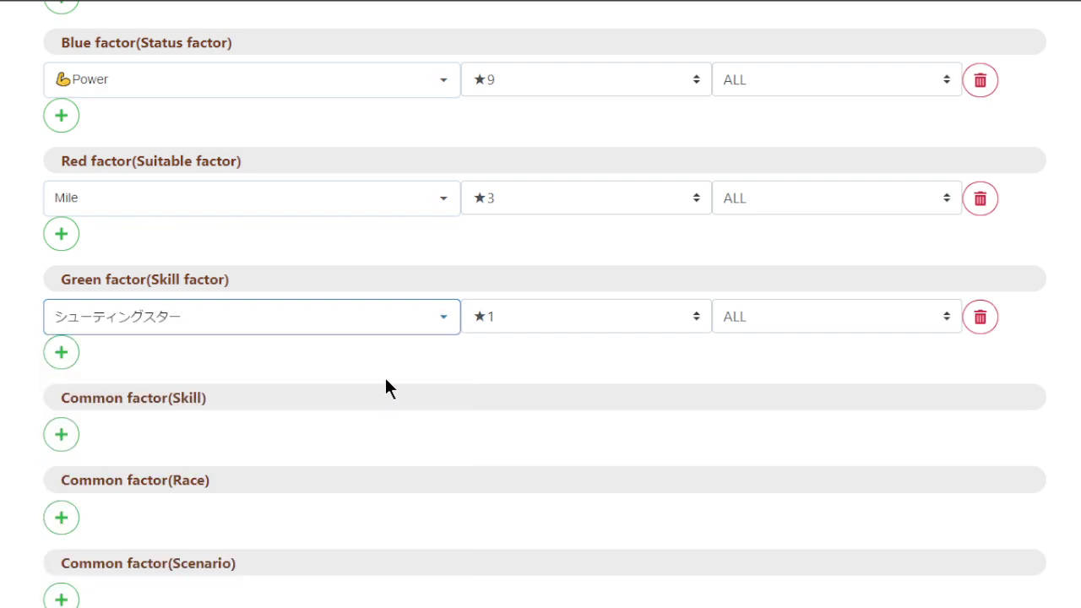
{"action": "left_click", "coordinate": [584, 317]}
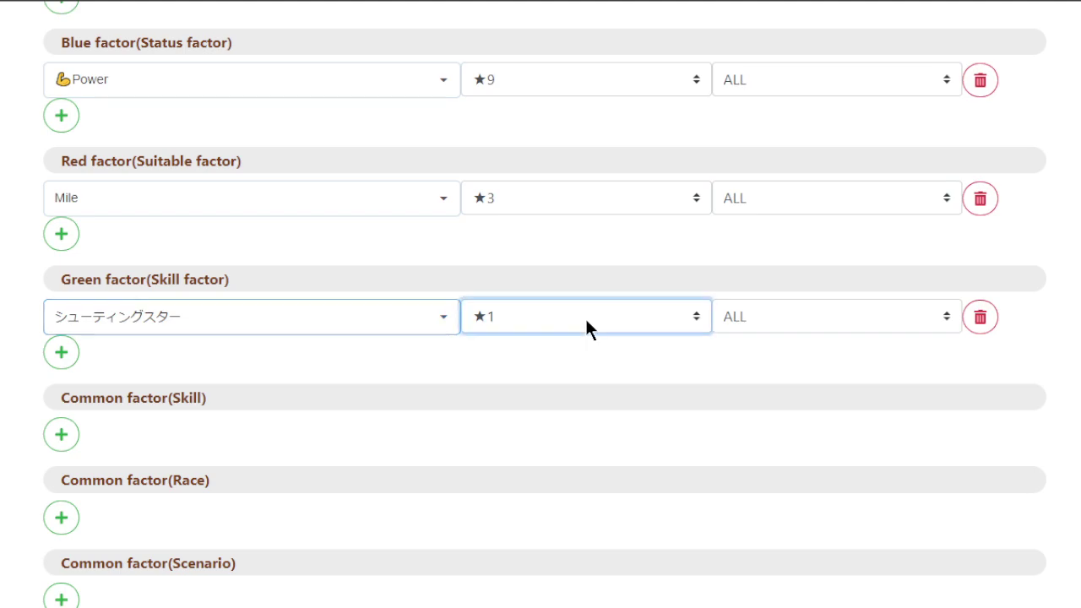
{"action": "key", "text": "Down"}
{"action": "key", "text": "Down"}
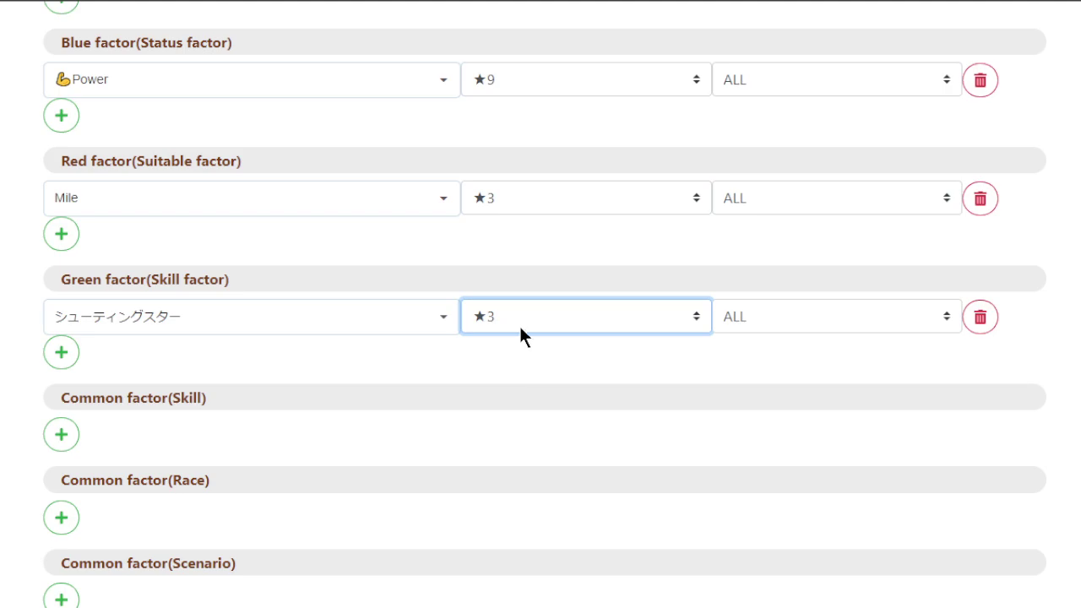
{"action": "key", "text": "End"}
{"action": "left_click", "coordinate": [516, 391]}
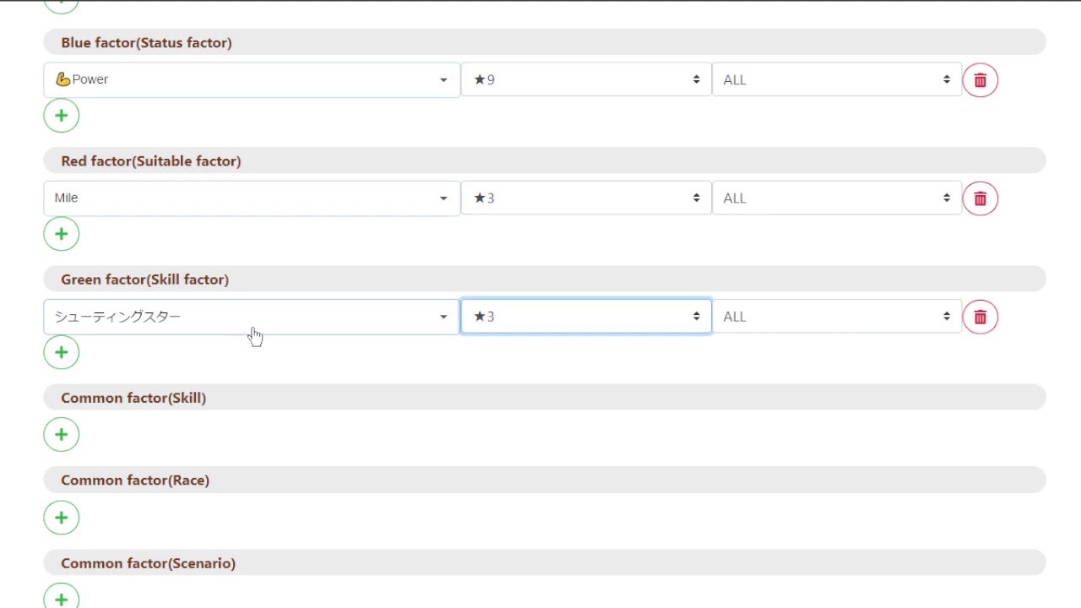
Add a second green skill factor condition for 先頭の景色は譲らない…！ at ★3 and remove it again
{"action": "left_click", "coordinate": [71, 359]}
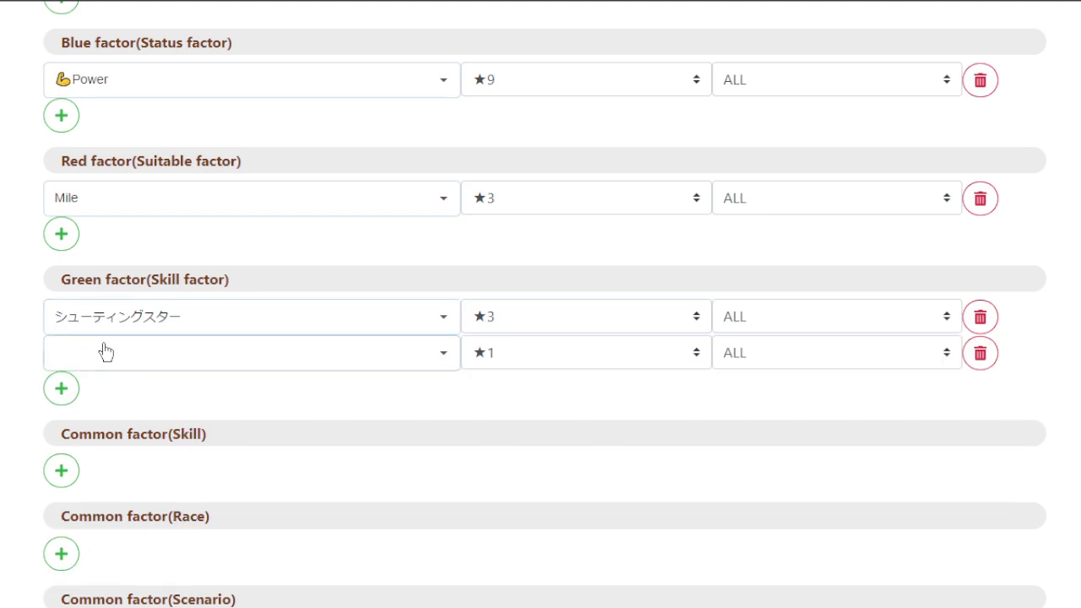
{"action": "left_click", "coordinate": [224, 355]}
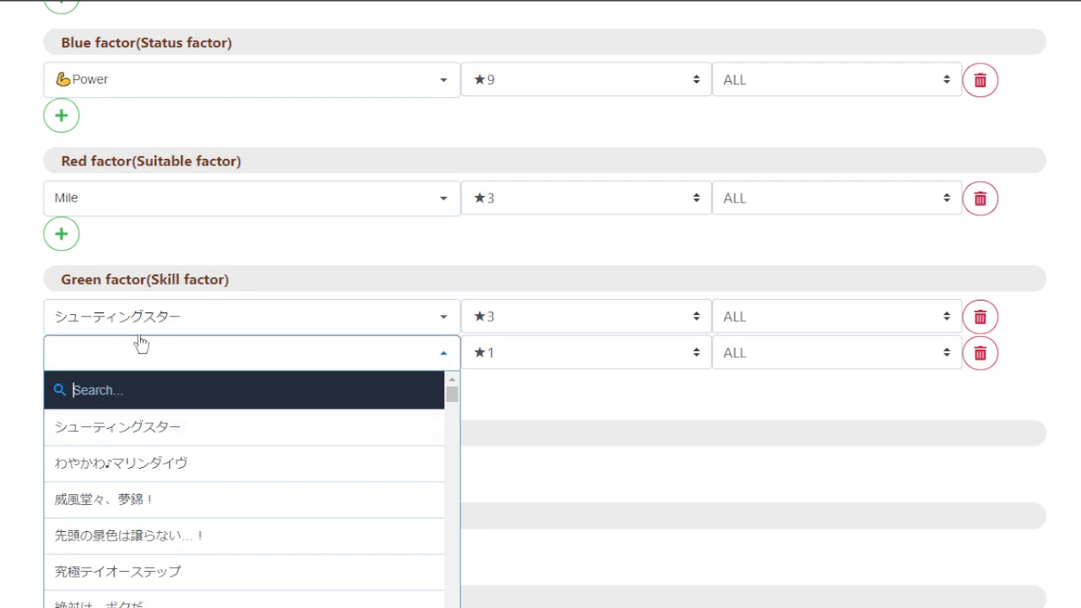
{"action": "scroll", "coordinate": [140, 342], "scroll_direction": "down", "scroll_amount": 2}
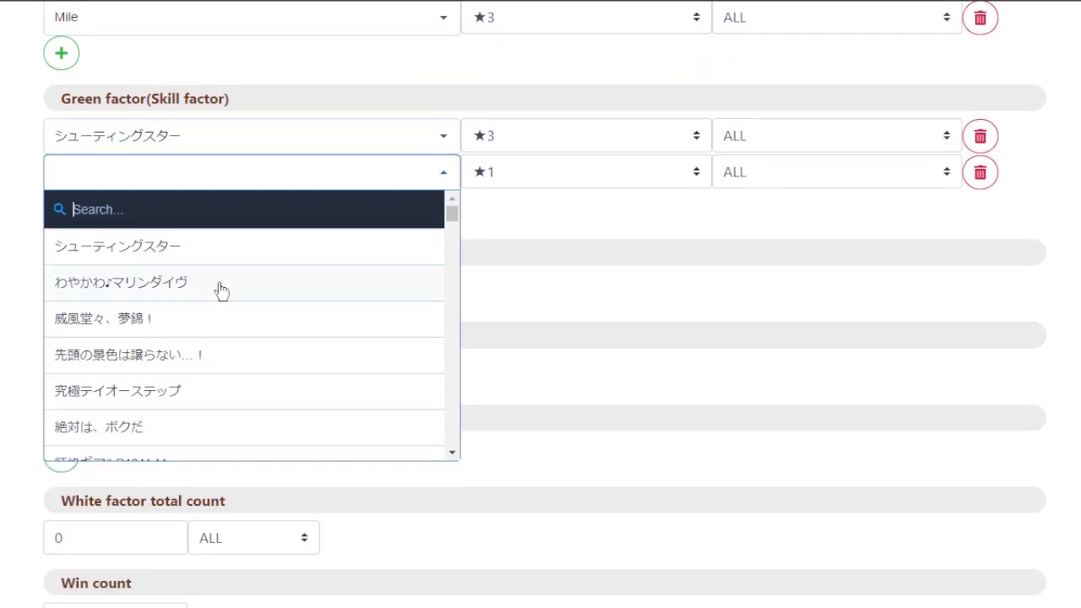
{"action": "scroll", "coordinate": [272, 300], "scroll_direction": "down", "scroll_amount": 1}
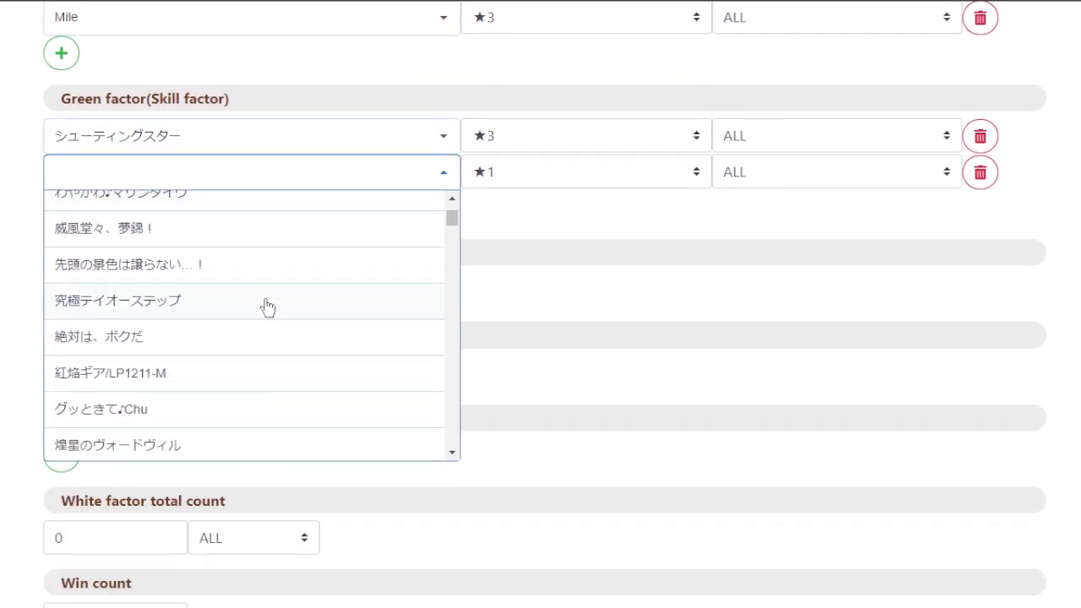
{"action": "left_click", "coordinate": [238, 265]}
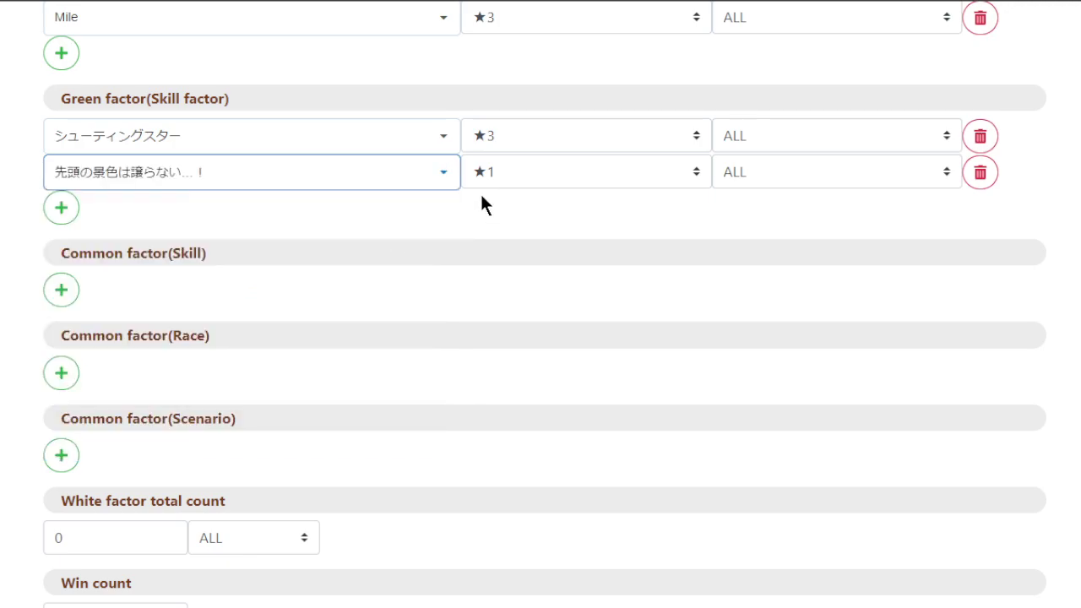
{"action": "left_click", "coordinate": [510, 169]}
{"action": "left_click", "coordinate": [507, 234]}
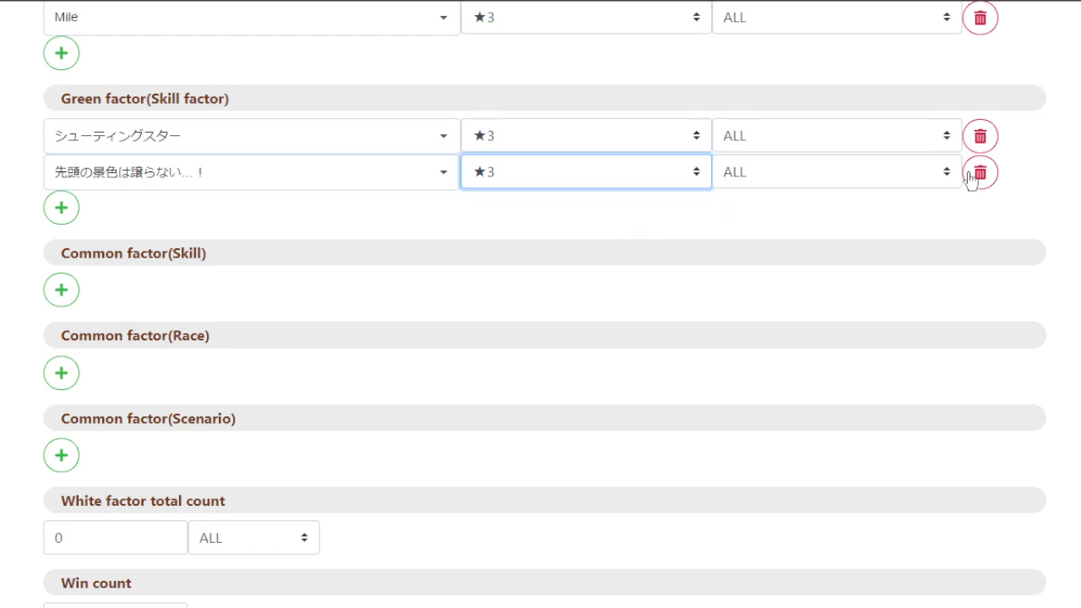
{"action": "left_click", "coordinate": [979, 173]}
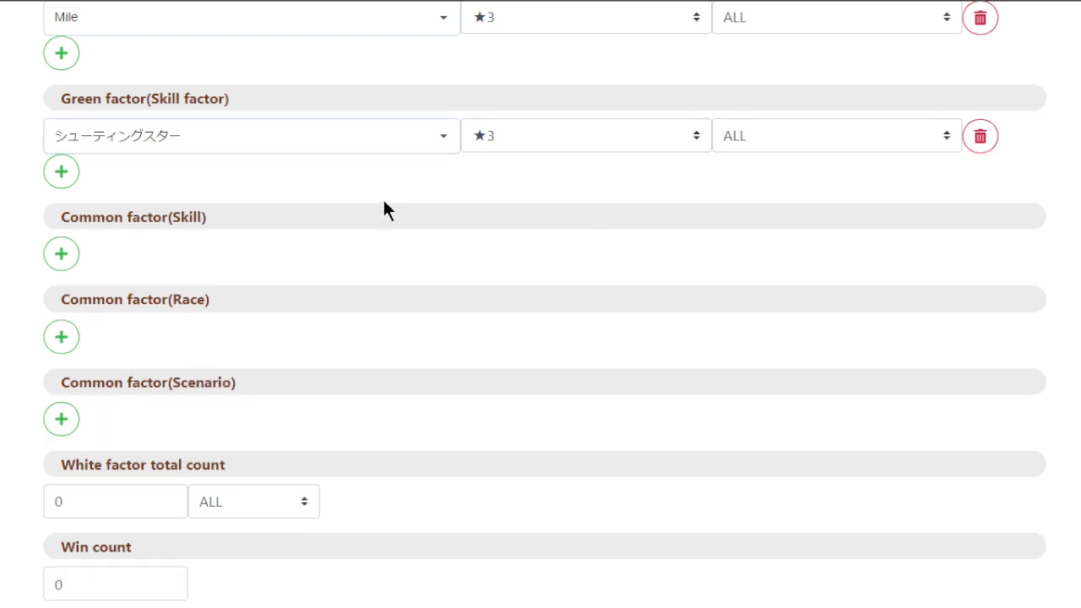
{"action": "scroll", "coordinate": [383, 209], "scroll_direction": "up", "scroll_amount": 3}
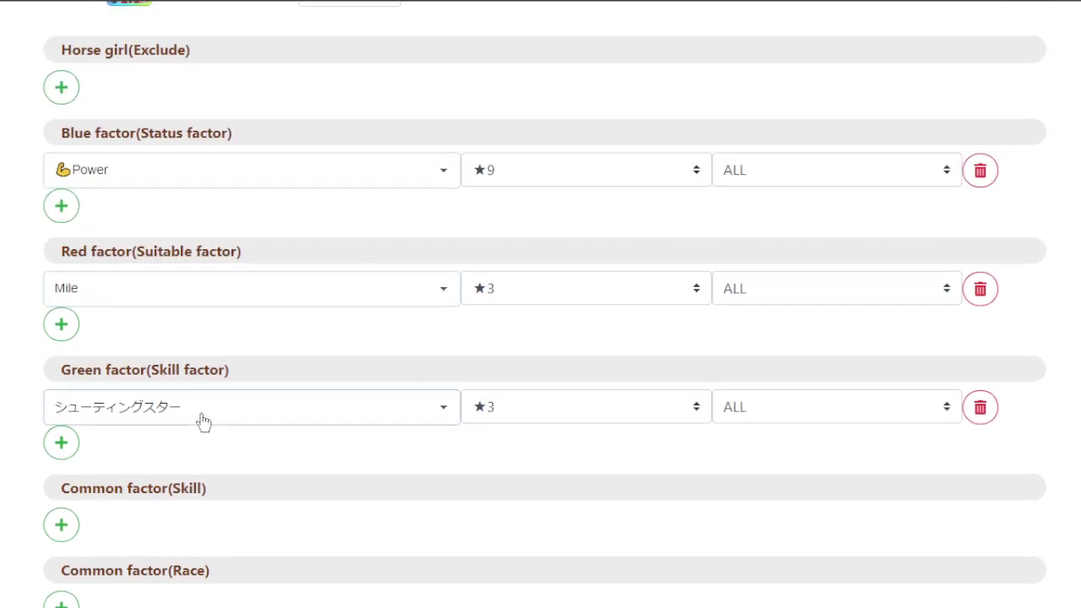
Add a common skill factor condition and look through its available skills without choosing one
{"action": "scroll", "coordinate": [353, 447], "scroll_direction": "down", "scroll_amount": 2}
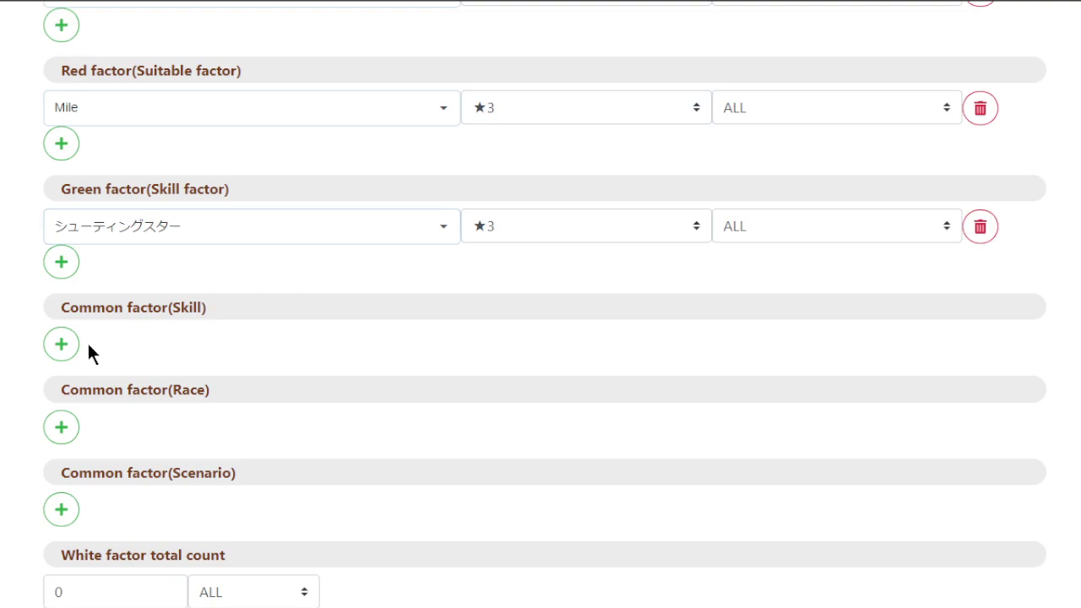
{"action": "left_click", "coordinate": [62, 346]}
{"action": "left_click", "coordinate": [321, 343]}
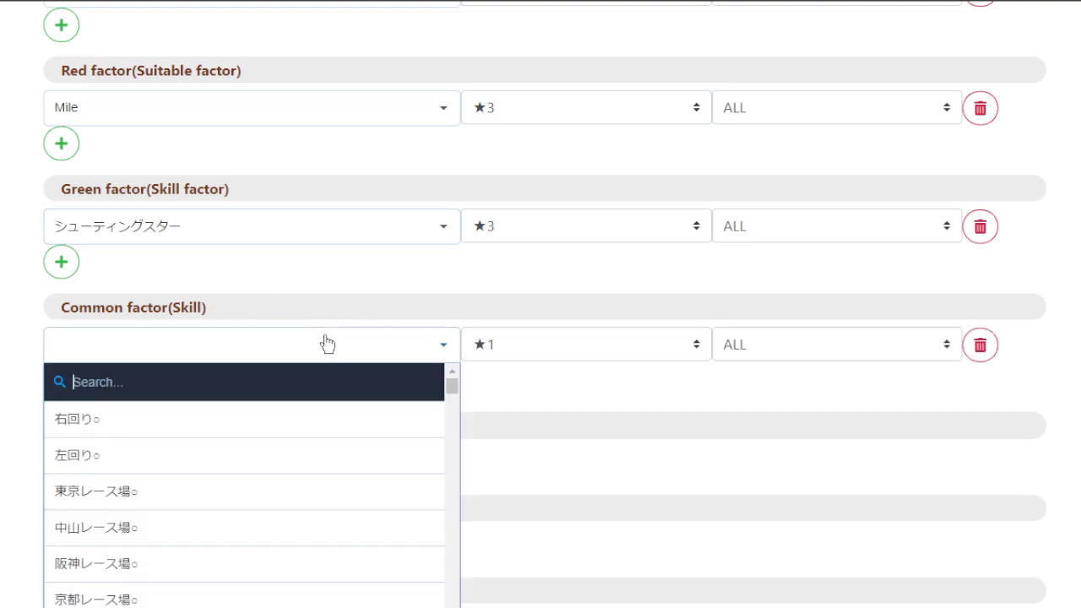
{"action": "scroll", "coordinate": [283, 405], "scroll_direction": "down", "scroll_amount": 3}
{"action": "scroll", "coordinate": [642, 404], "scroll_direction": "down", "scroll_amount": 2}
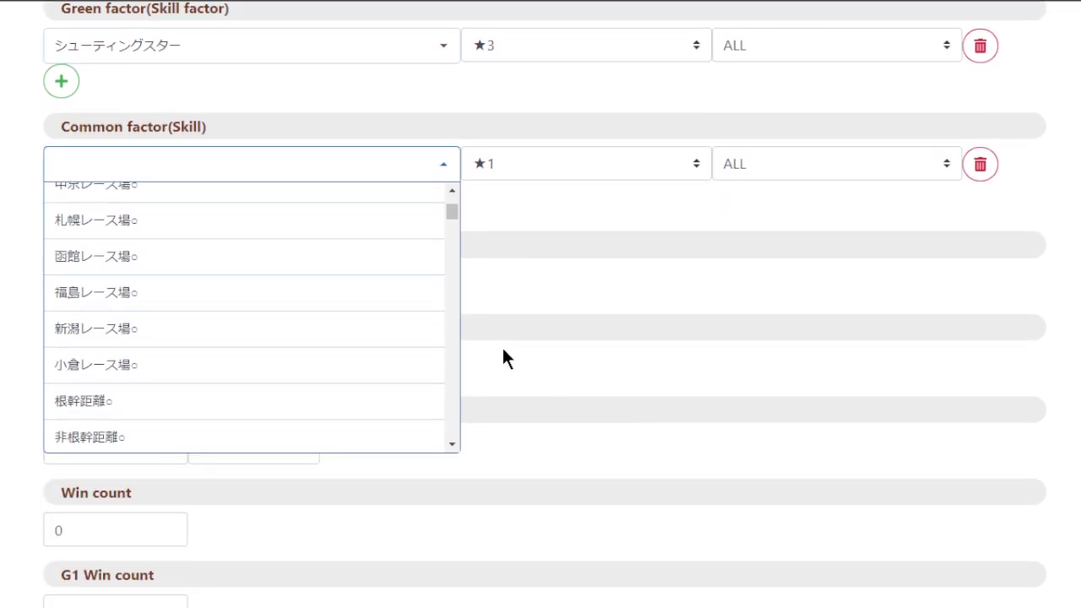
{"action": "scroll", "coordinate": [200, 278], "scroll_direction": "down", "scroll_amount": 5}
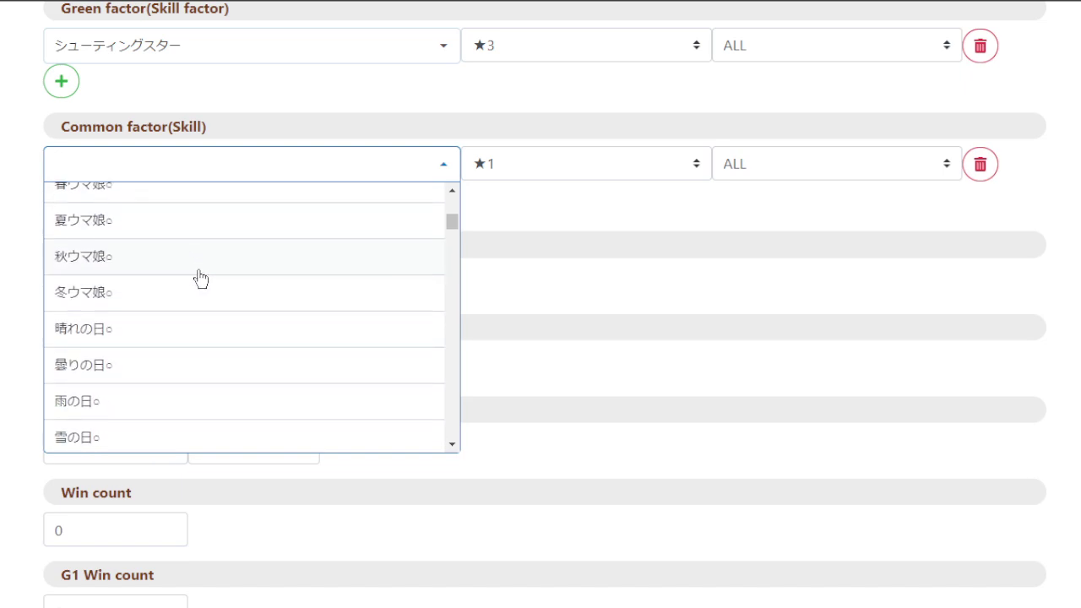
{"action": "scroll", "coordinate": [200, 279], "scroll_direction": "down", "scroll_amount": 3}
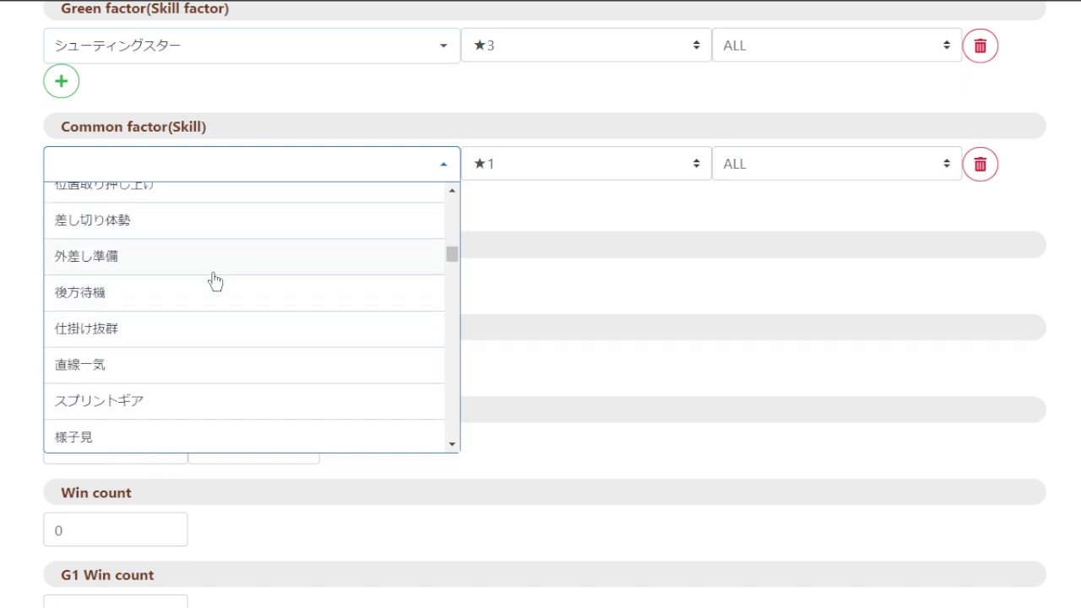
{"action": "scroll", "coordinate": [215, 281], "scroll_direction": "down", "scroll_amount": 2}
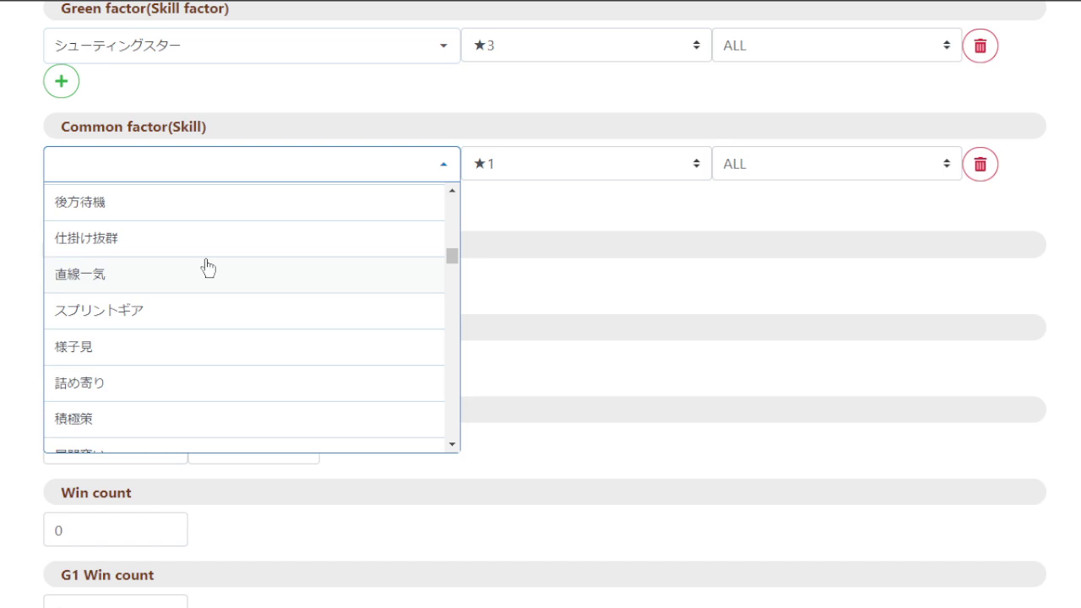
{"action": "left_click", "coordinate": [659, 211]}
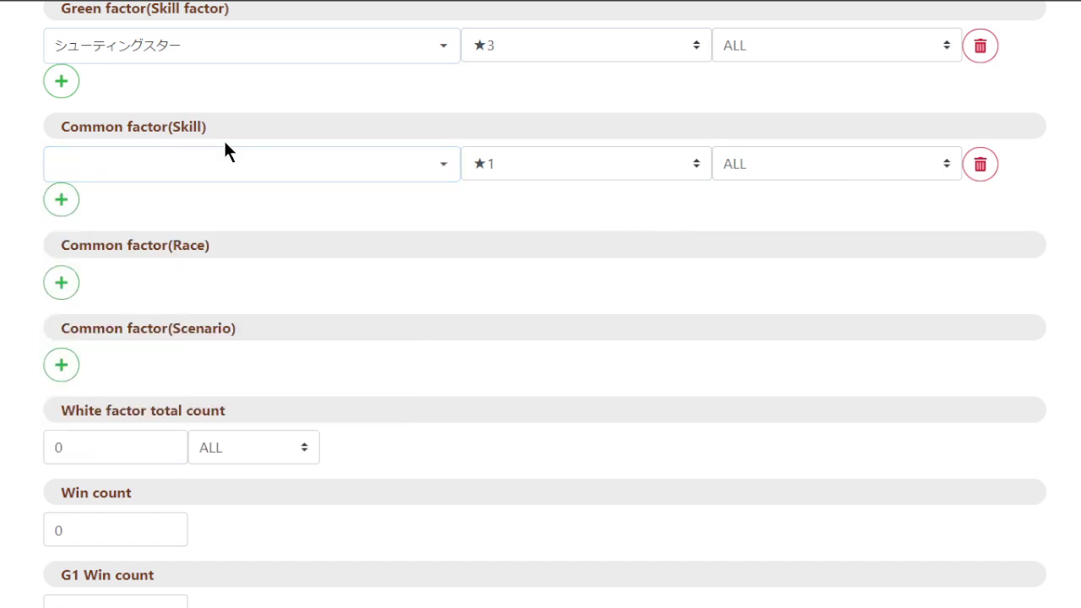
Set the common skill factor to 垂れウマ回避 at ★3 and remove that condition again
{"action": "left_click", "coordinate": [263, 163]}
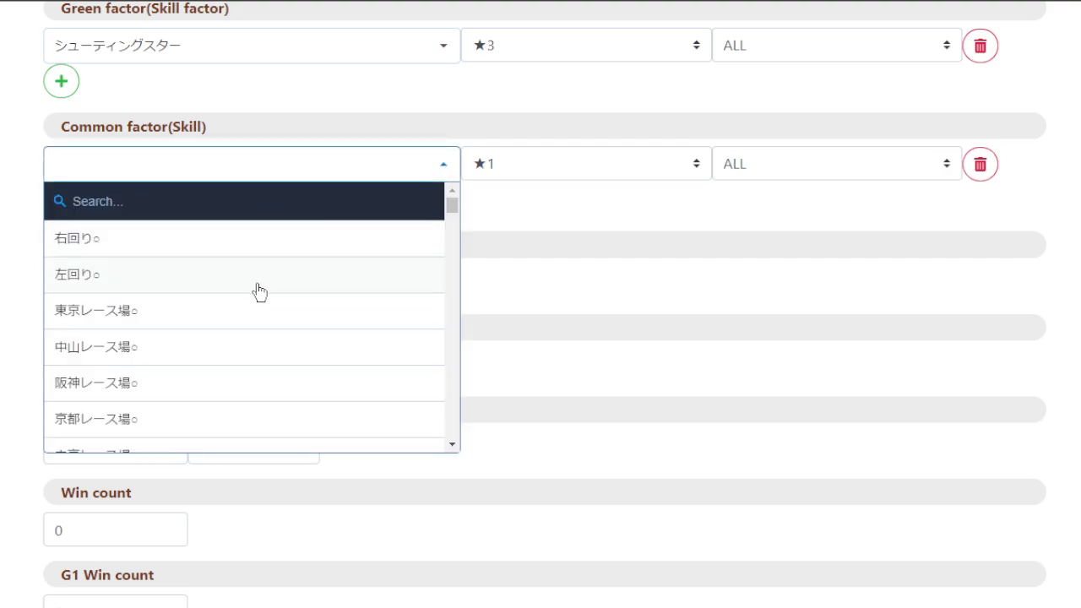
{"action": "scroll", "coordinate": [256, 300], "scroll_direction": "down", "scroll_amount": 5}
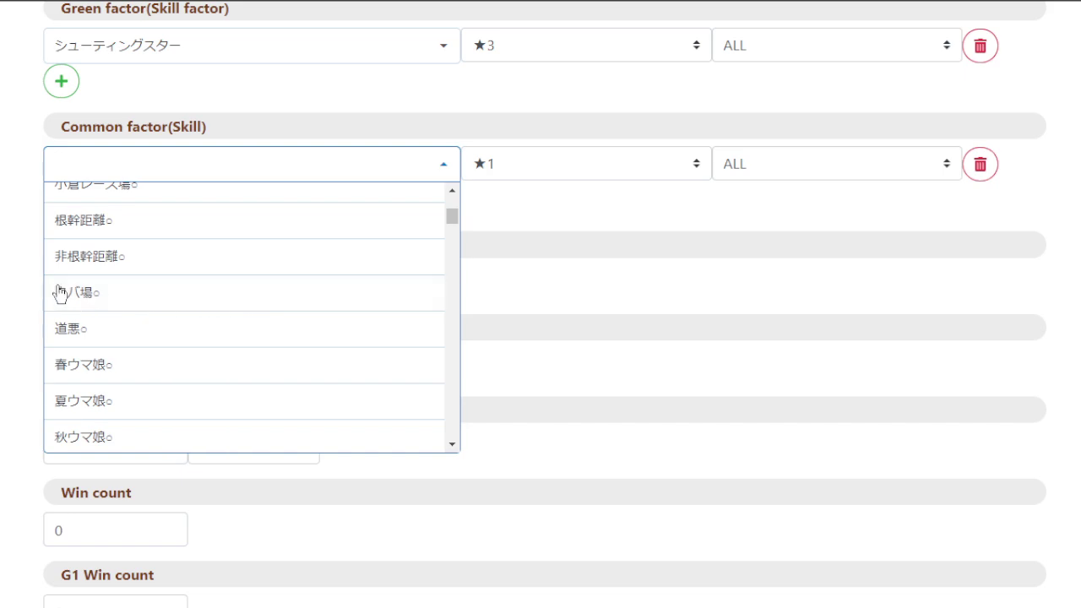
{"action": "scroll", "coordinate": [210, 301], "scroll_direction": "down", "scroll_amount": 5}
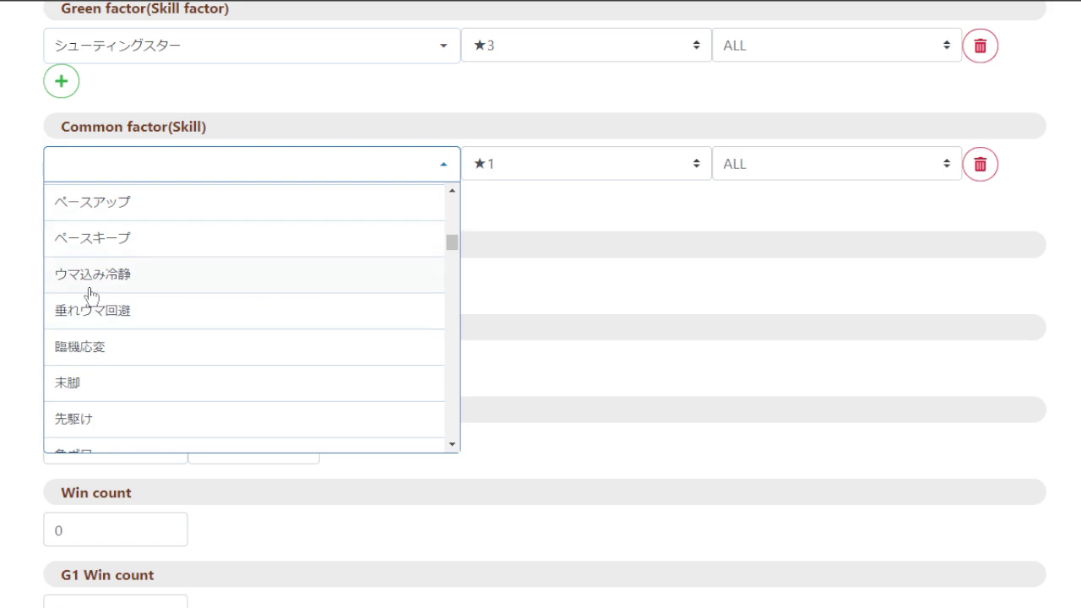
{"action": "left_click", "coordinate": [173, 312]}
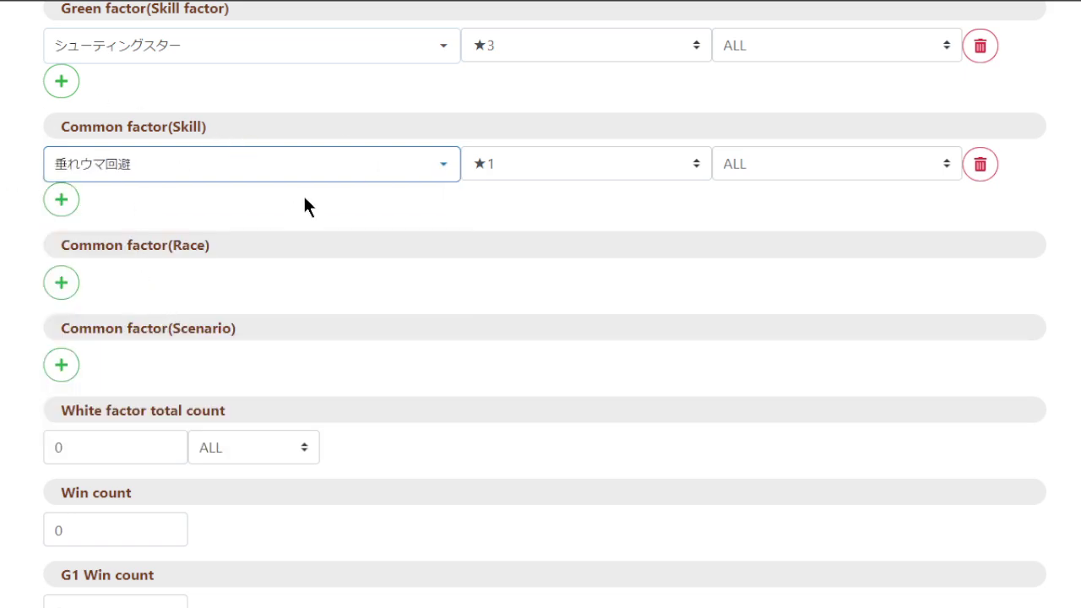
{"action": "left_click", "coordinate": [554, 163]}
{"action": "left_click", "coordinate": [522, 229]}
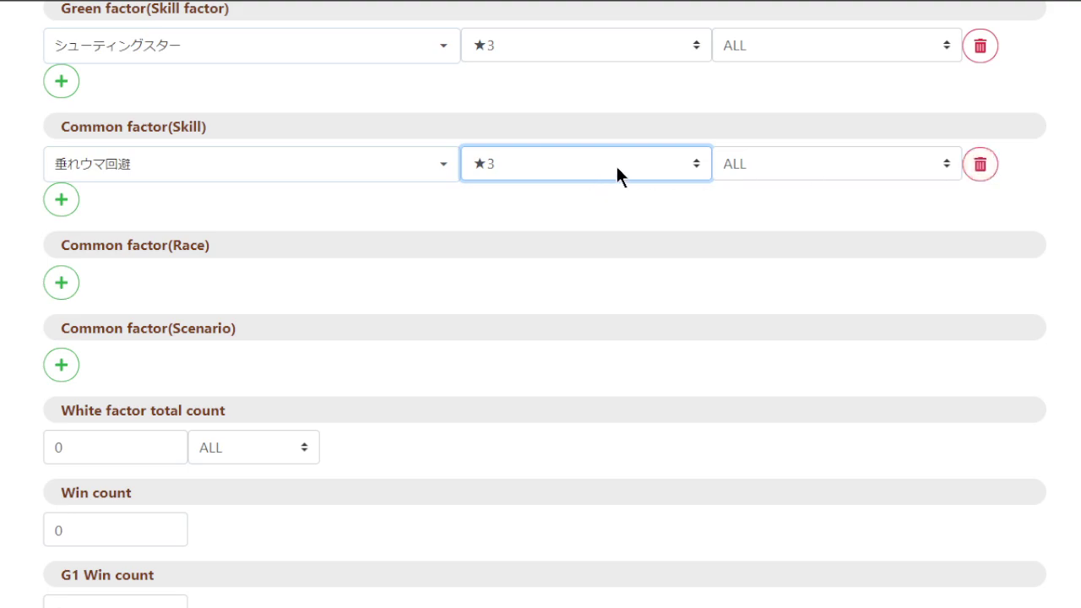
{"action": "left_click", "coordinate": [983, 169]}
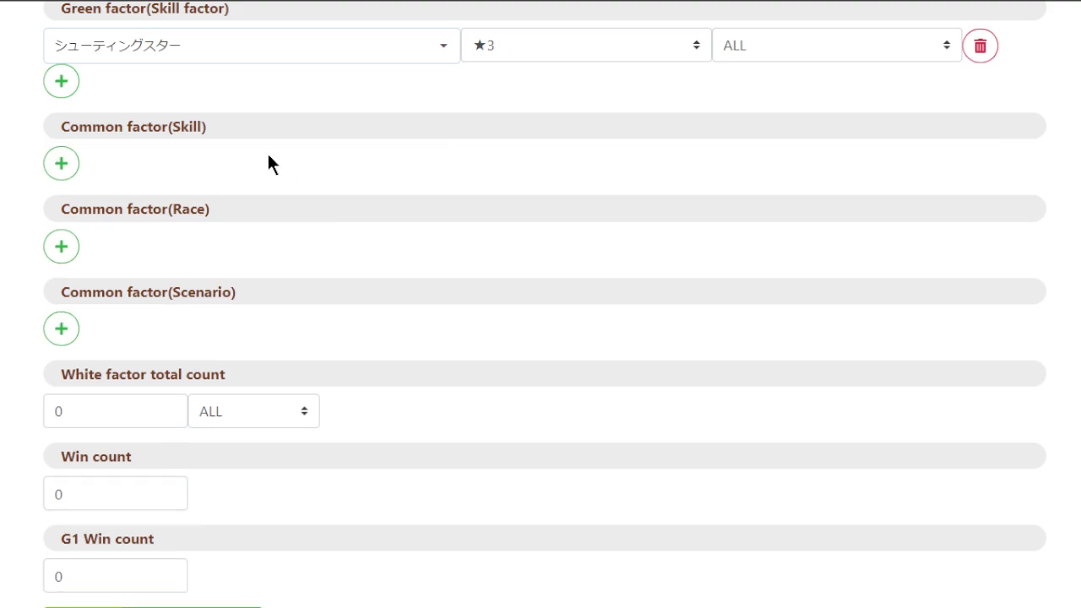
Look through the races offered by a new common race factor condition and remove the condition
{"action": "scroll", "coordinate": [267, 151], "scroll_direction": "down", "scroll_amount": 2}
{"action": "left_click", "coordinate": [61, 152]}
{"action": "left_click", "coordinate": [218, 161]}
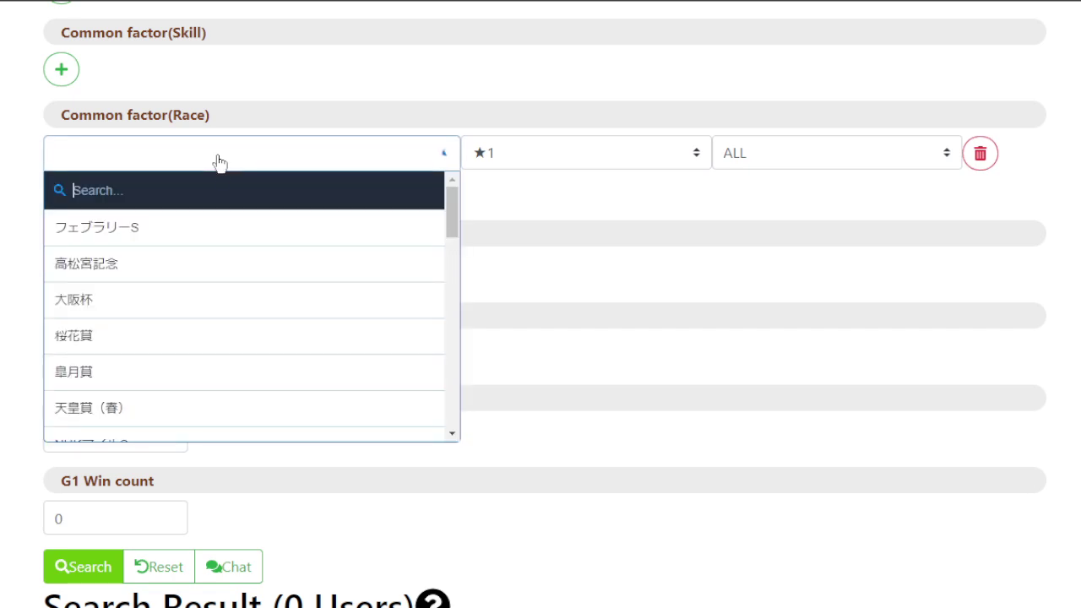
{"action": "scroll", "coordinate": [209, 299], "scroll_direction": "down", "scroll_amount": 5}
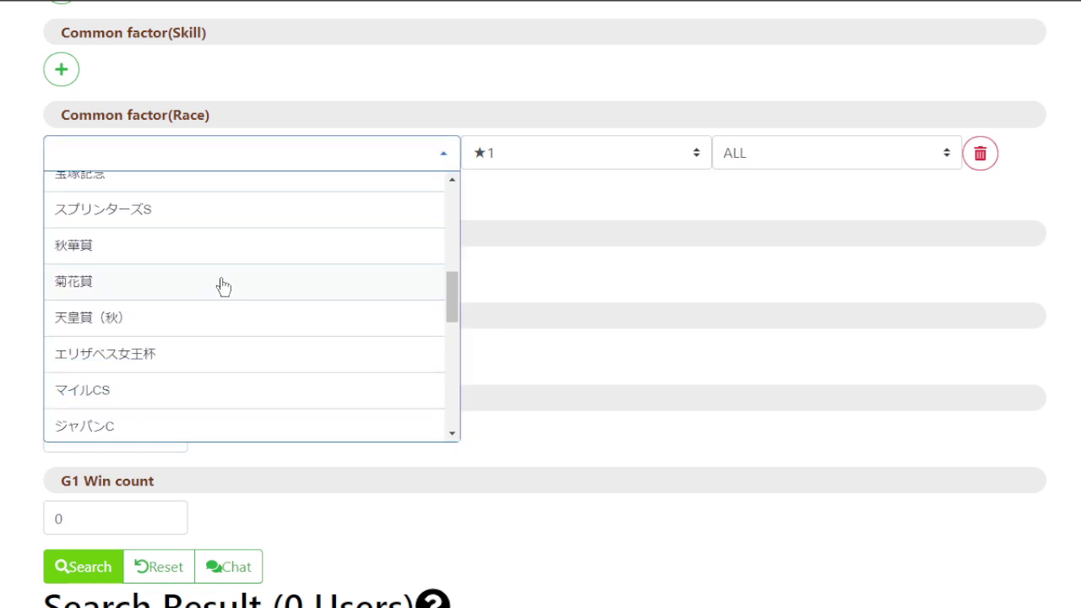
{"action": "left_click", "coordinate": [981, 162]}
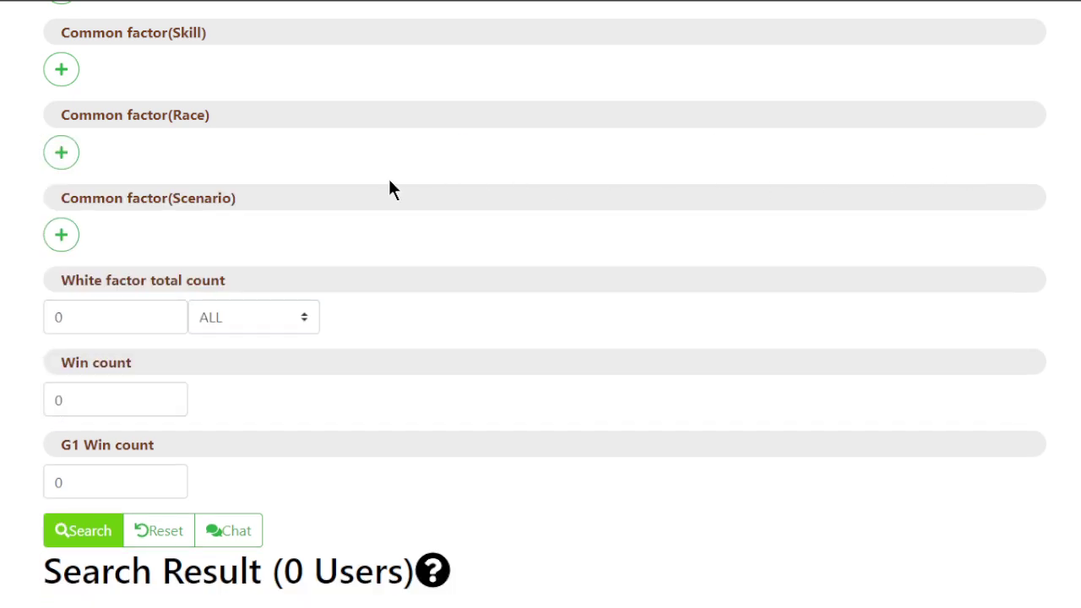
Add a common scenario factor condition for クライマックスシナリオ at ★3
{"action": "left_click", "coordinate": [61, 236]}
{"action": "left_click", "coordinate": [188, 236]}
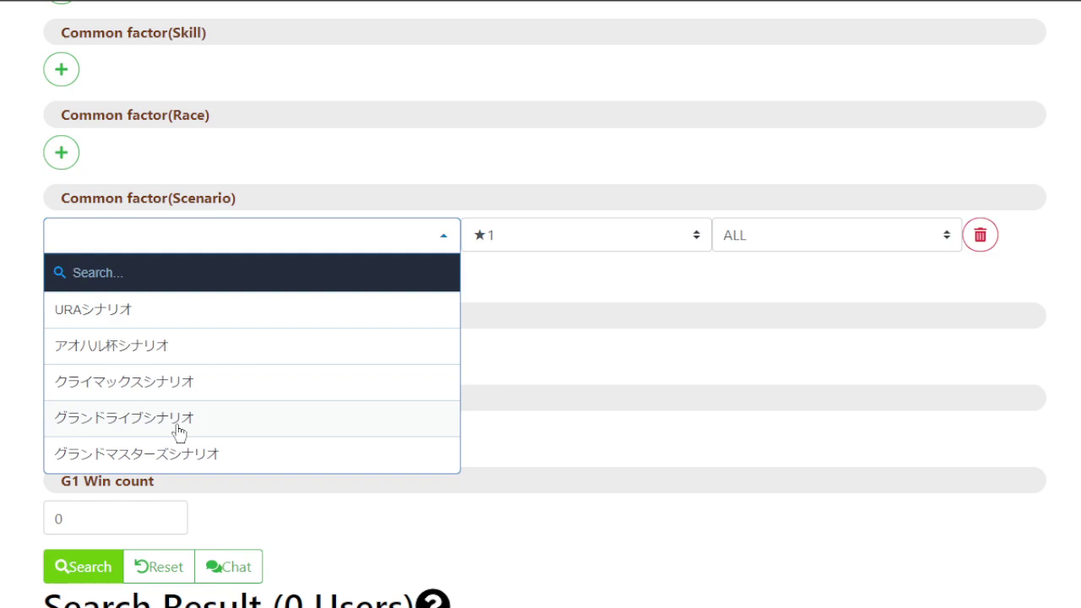
{"action": "left_click", "coordinate": [189, 390]}
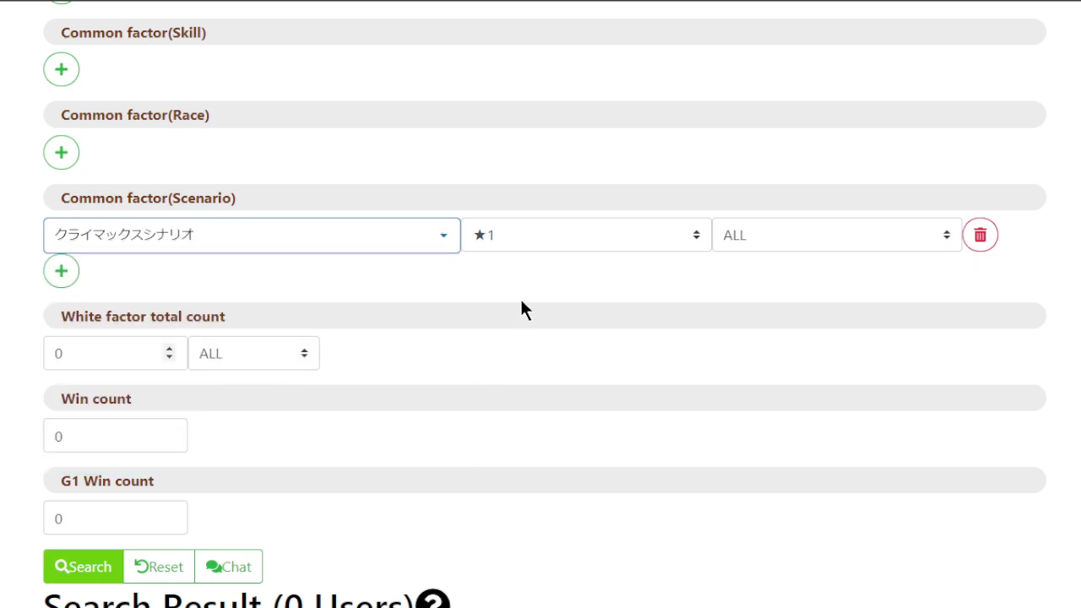
{"action": "left_click", "coordinate": [549, 236]}
{"action": "key", "text": "Down"}
{"action": "key", "text": "Down"}
Review the chosen conditions and run the friend search
{"action": "scroll", "coordinate": [451, 150], "scroll_direction": "down", "scroll_amount": 1}
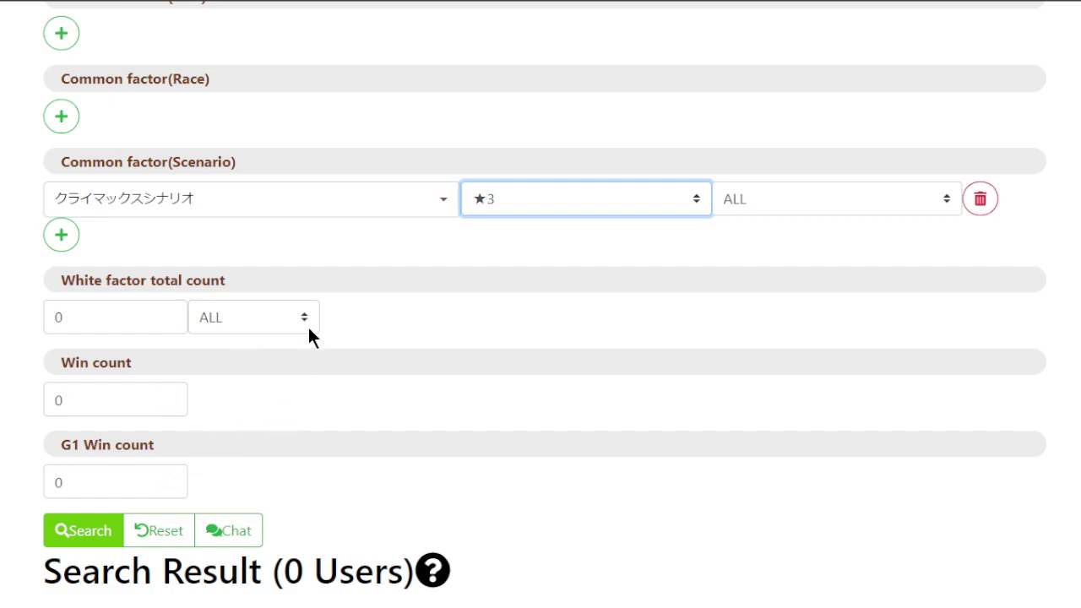
{"action": "scroll", "coordinate": [385, 301], "scroll_direction": "up", "scroll_amount": 8}
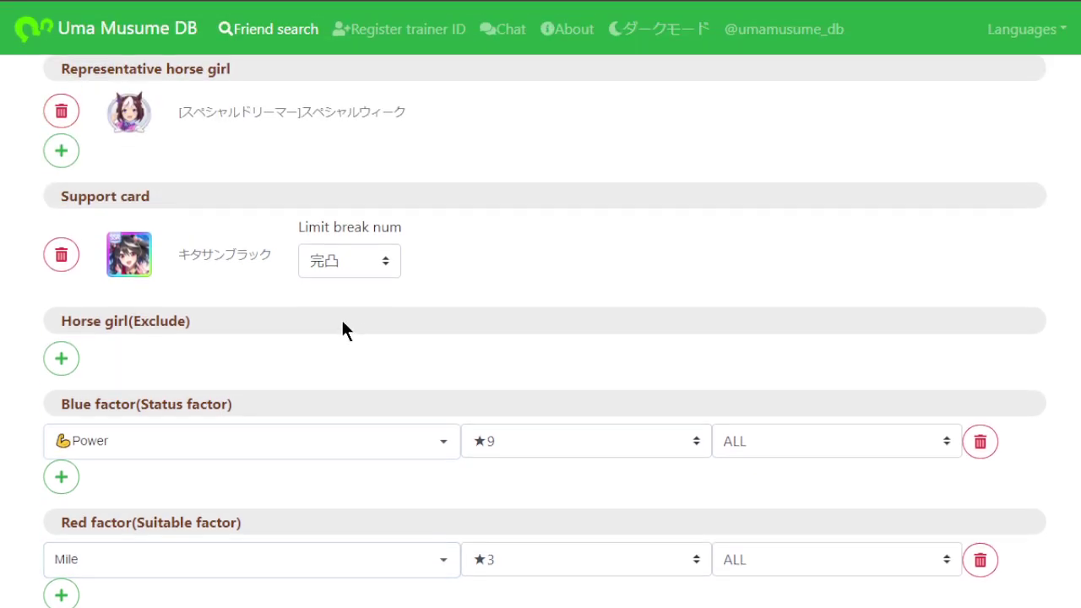
{"action": "scroll", "coordinate": [342, 329], "scroll_direction": "down", "scroll_amount": 9}
{"action": "left_click", "coordinate": [56, 534]}
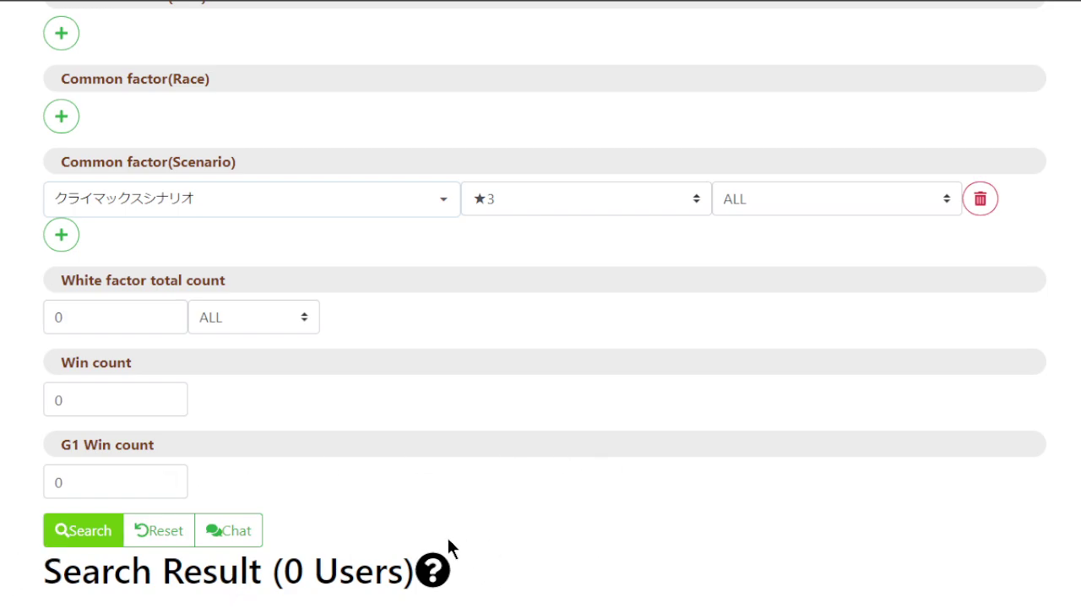
Remove the シューティングスター green skill factor from the search conditions
{"action": "scroll", "coordinate": [384, 413], "scroll_direction": "up", "scroll_amount": 4}
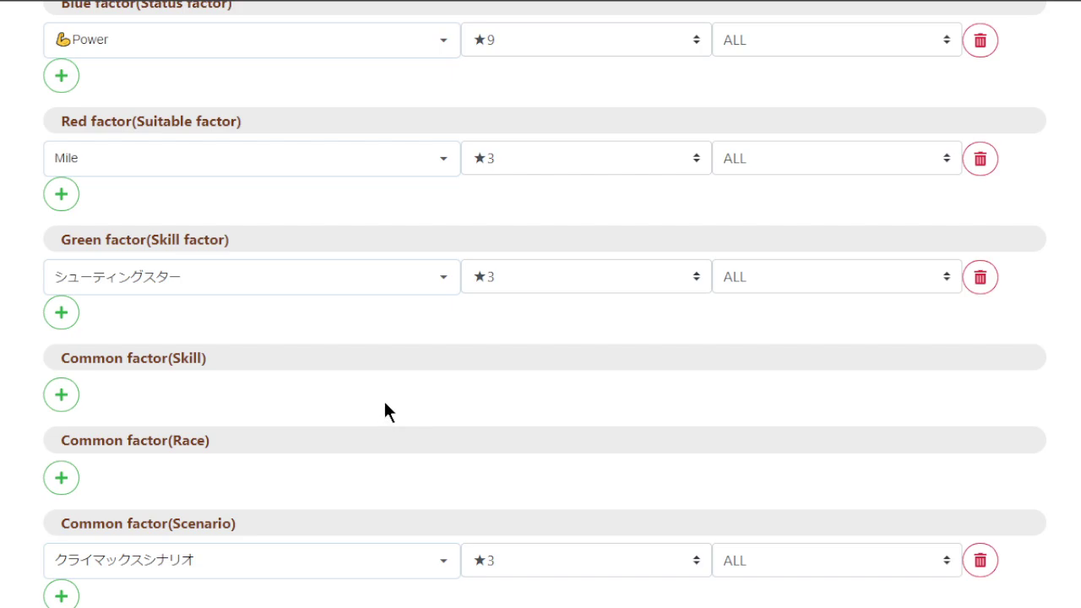
{"action": "scroll", "coordinate": [322, 351], "scroll_direction": "up", "scroll_amount": 5}
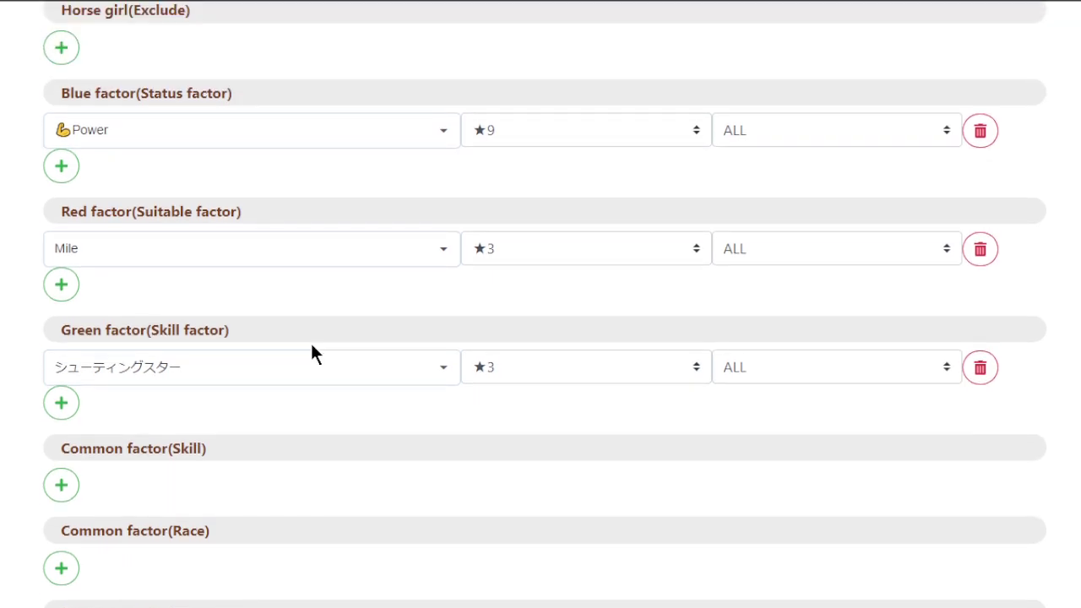
{"action": "scroll", "coordinate": [382, 361], "scroll_direction": "down", "scroll_amount": 6}
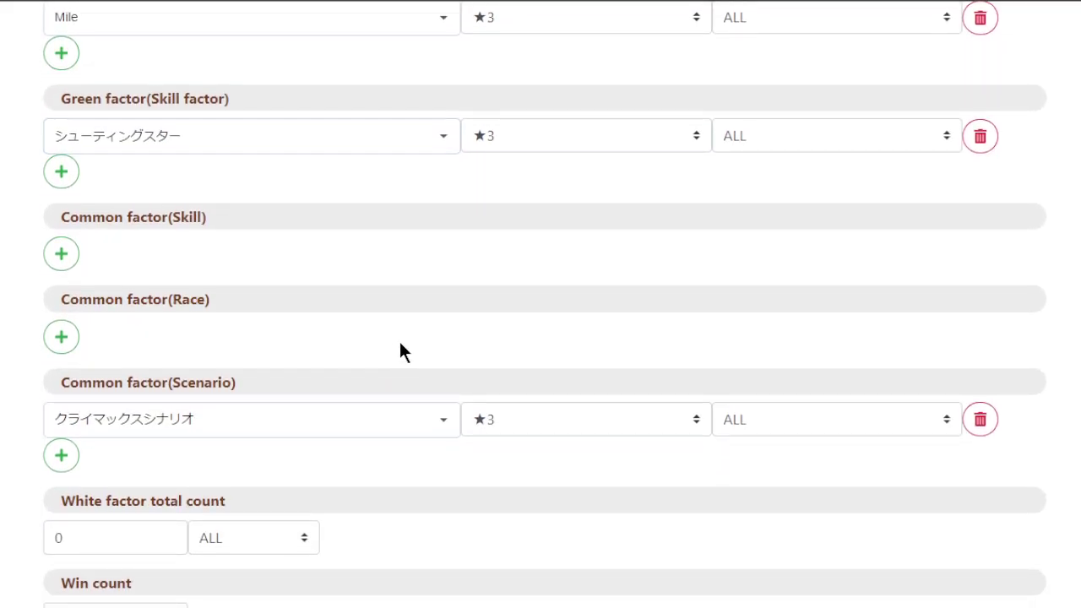
{"action": "scroll", "coordinate": [572, 330], "scroll_direction": "up", "scroll_amount": 2}
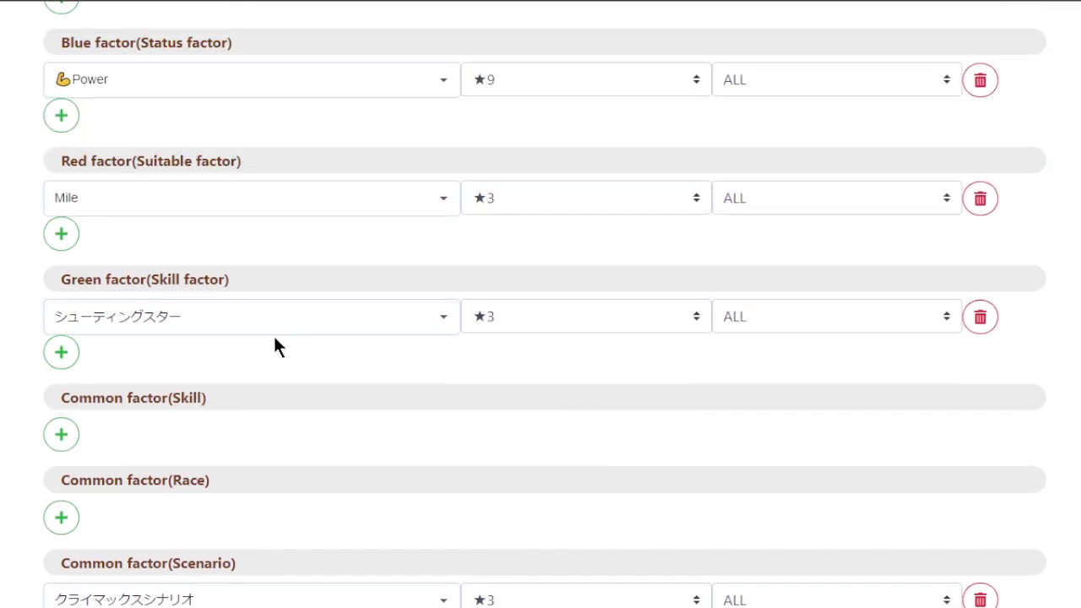
{"action": "left_click", "coordinate": [981, 323]}
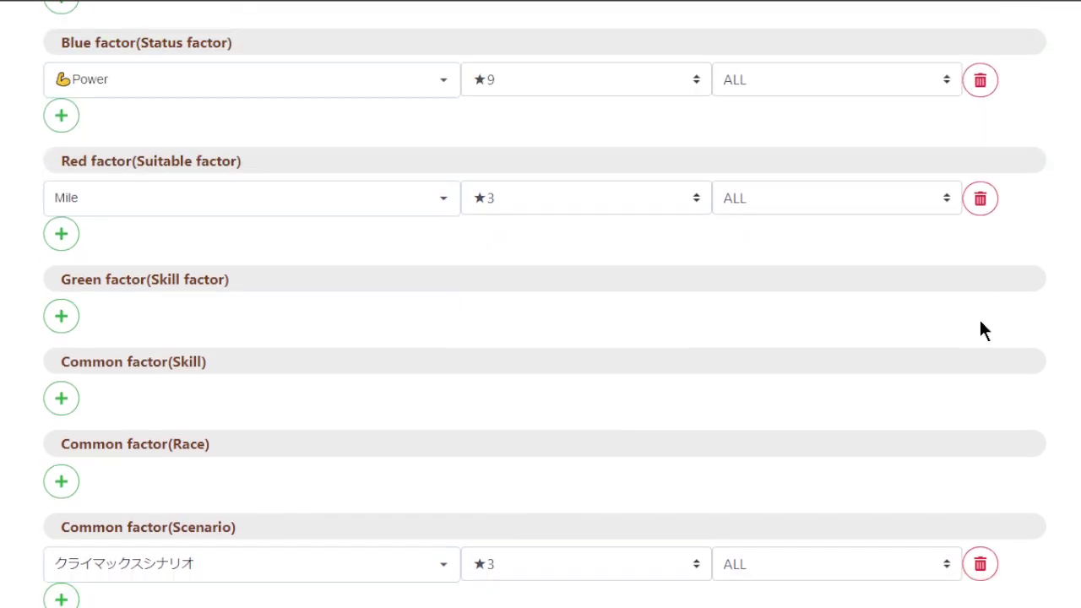
Change the red suitable factor condition to Medium Distance at ★3 and run the friend search again
{"action": "scroll", "coordinate": [371, 282], "scroll_direction": "up", "scroll_amount": 3}
{"action": "left_click", "coordinate": [126, 470]}
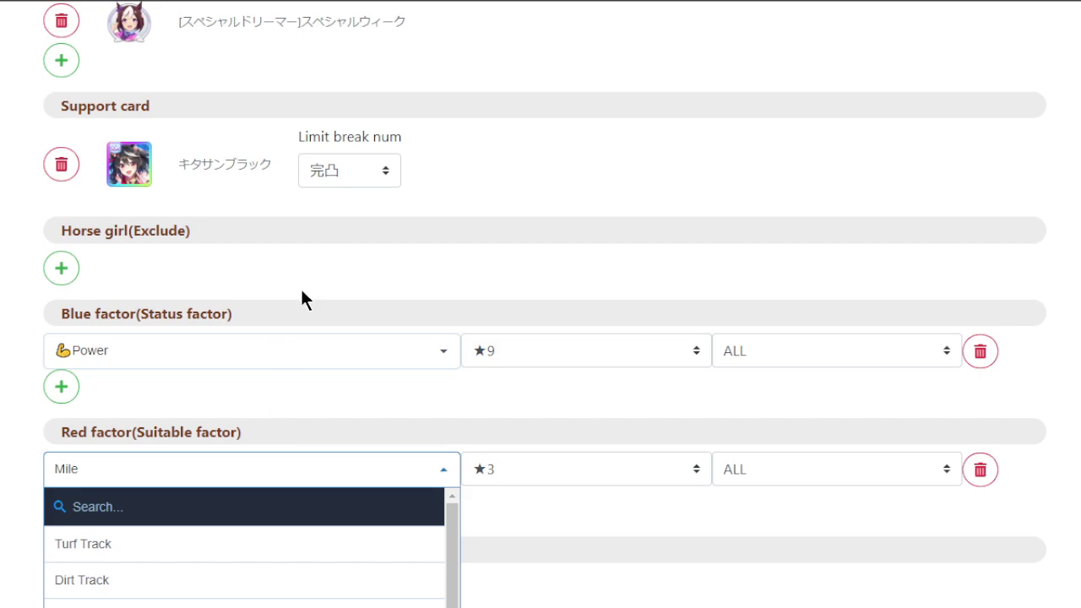
{"action": "scroll", "coordinate": [302, 301], "scroll_direction": "down", "scroll_amount": 2}
{"action": "scroll", "coordinate": [211, 456], "scroll_direction": "down", "scroll_amount": 1}
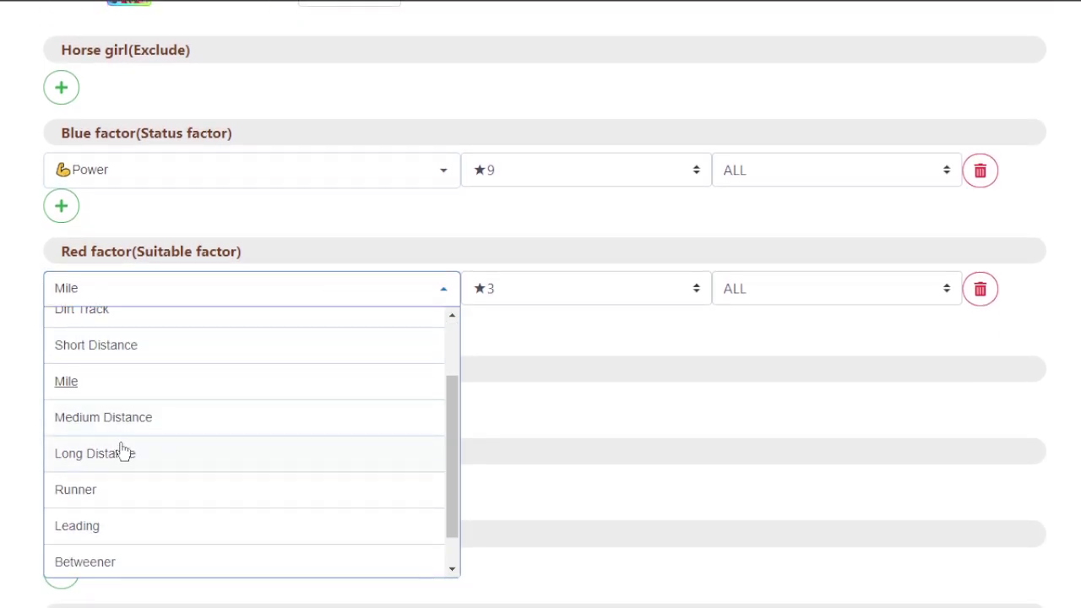
{"action": "left_click", "coordinate": [135, 419]}
{"action": "left_click", "coordinate": [581, 279]}
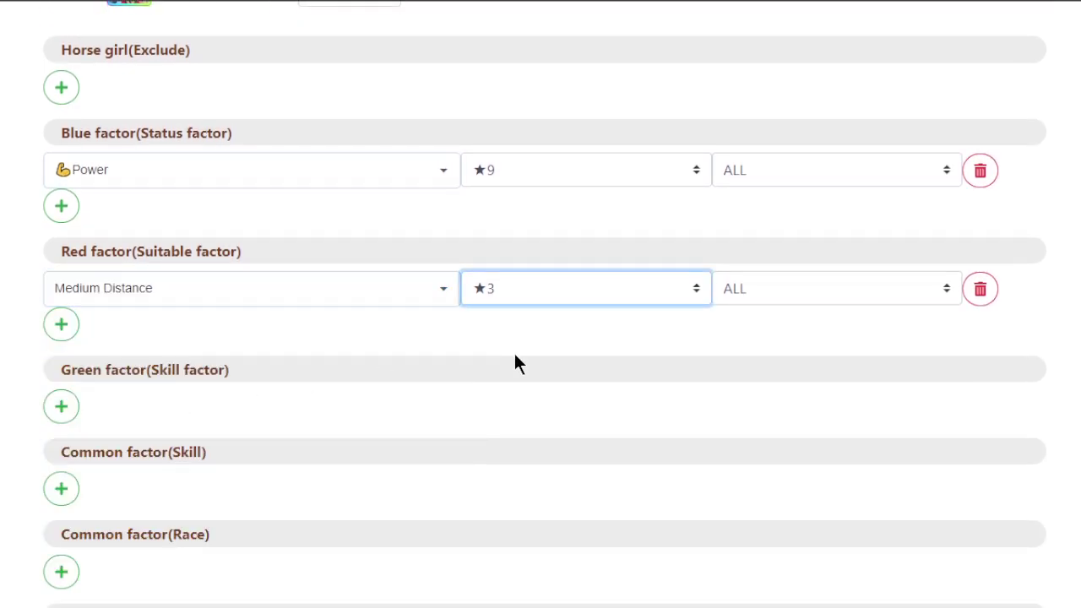
{"action": "scroll", "coordinate": [519, 363], "scroll_direction": "down", "scroll_amount": 5}
{"action": "left_click", "coordinate": [79, 534]}
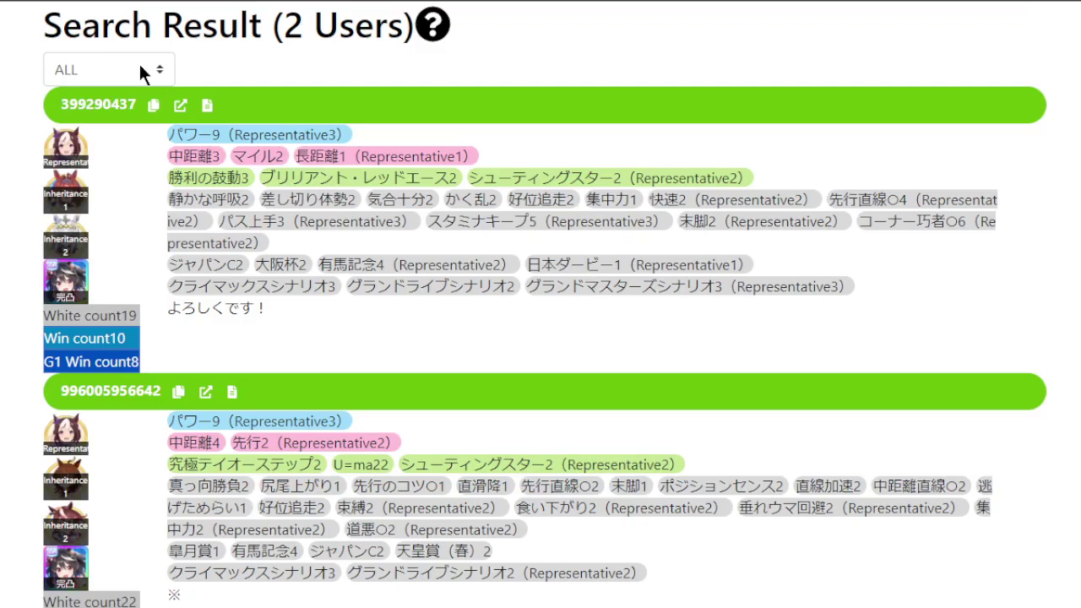
Compare the search results with the chosen conditions and copy the first matching user's trainer ID
{"action": "scroll", "coordinate": [349, 243], "scroll_direction": "down", "scroll_amount": 1}
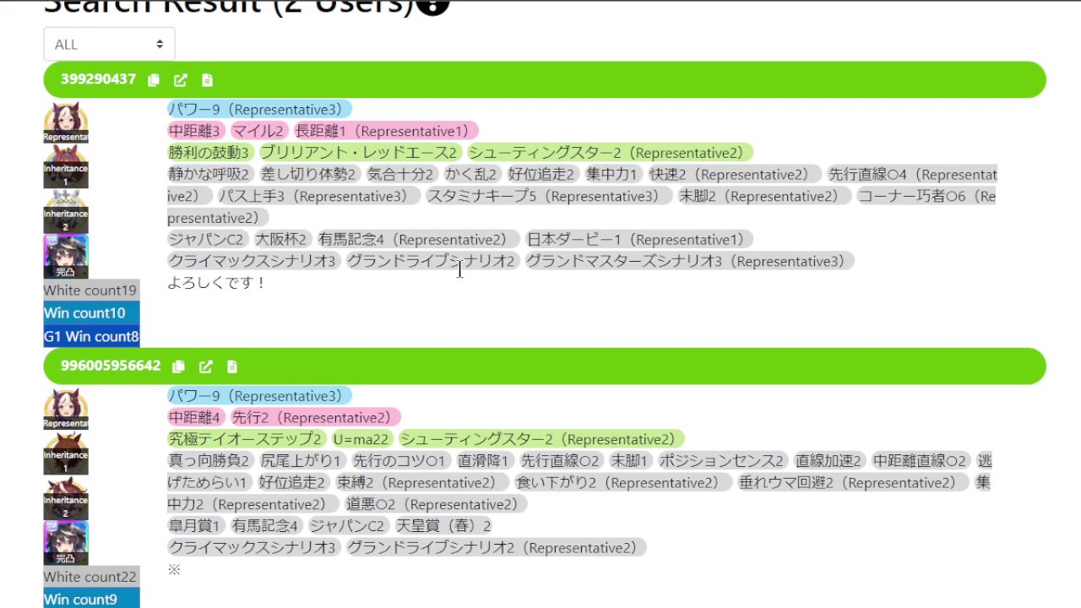
{"action": "scroll", "coordinate": [847, 218], "scroll_direction": "up", "scroll_amount": 6}
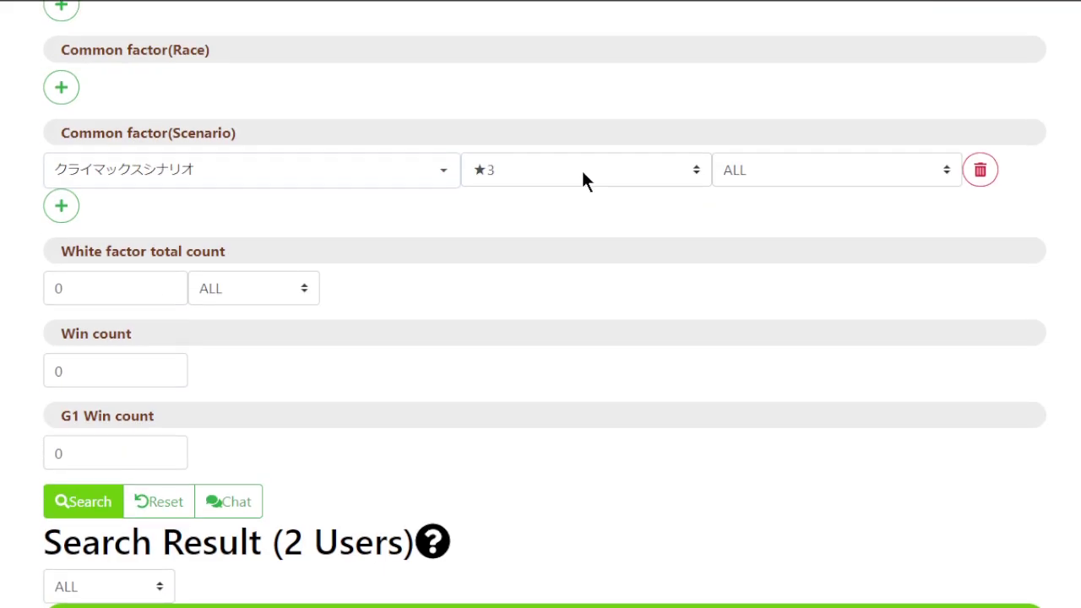
{"action": "scroll", "coordinate": [588, 180], "scroll_direction": "up", "scroll_amount": 3}
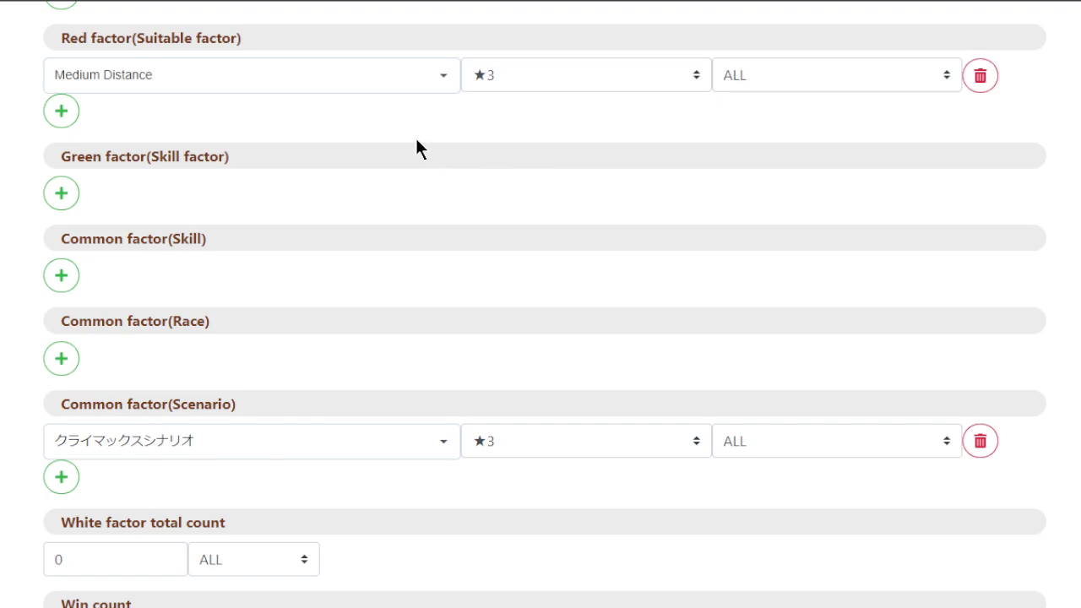
{"action": "scroll", "coordinate": [422, 160], "scroll_direction": "down", "scroll_amount": 8}
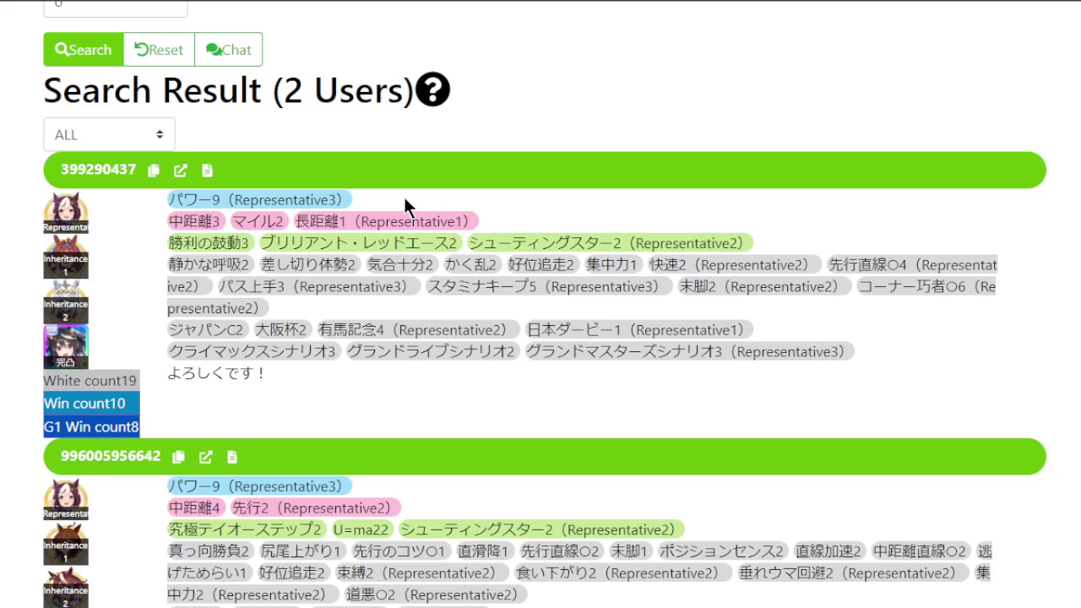
{"action": "scroll", "coordinate": [374, 222], "scroll_direction": "down", "scroll_amount": 1}
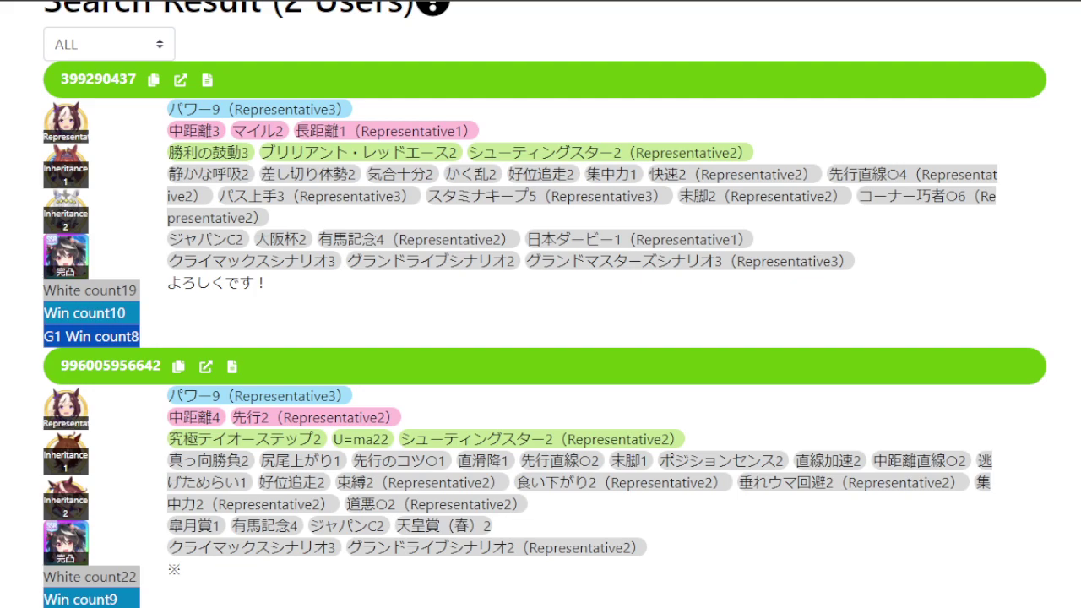
{"action": "key", "text": "ctrl+c"}
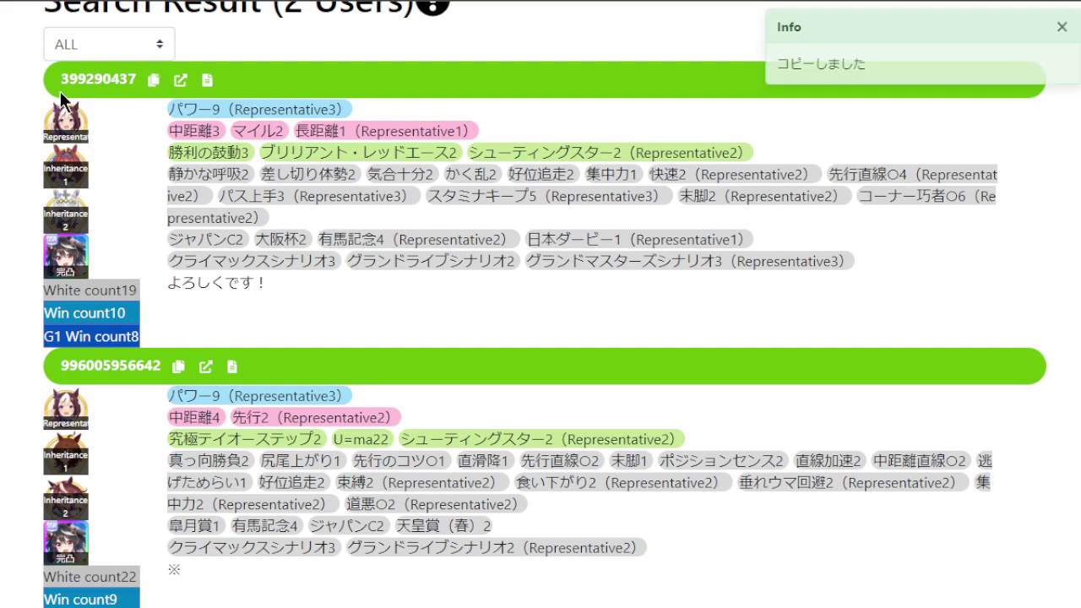
Switch to the Uma Musume game and look up the copied trainer ID with the friend ID search
{"action": "key", "text": "alt+Tab"}
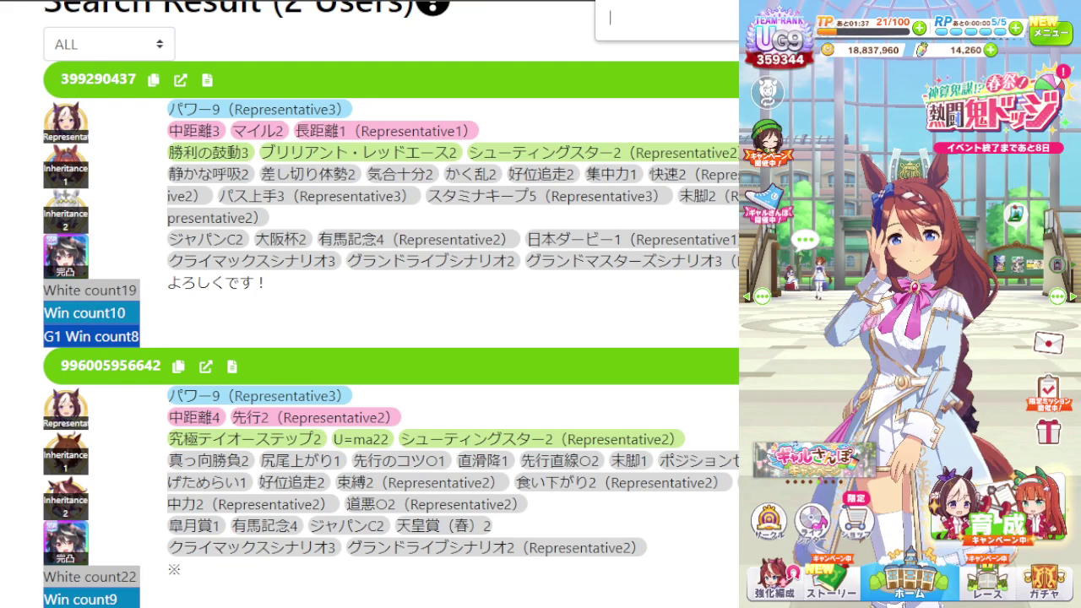
{"action": "left_click", "coordinate": [1056, 40]}
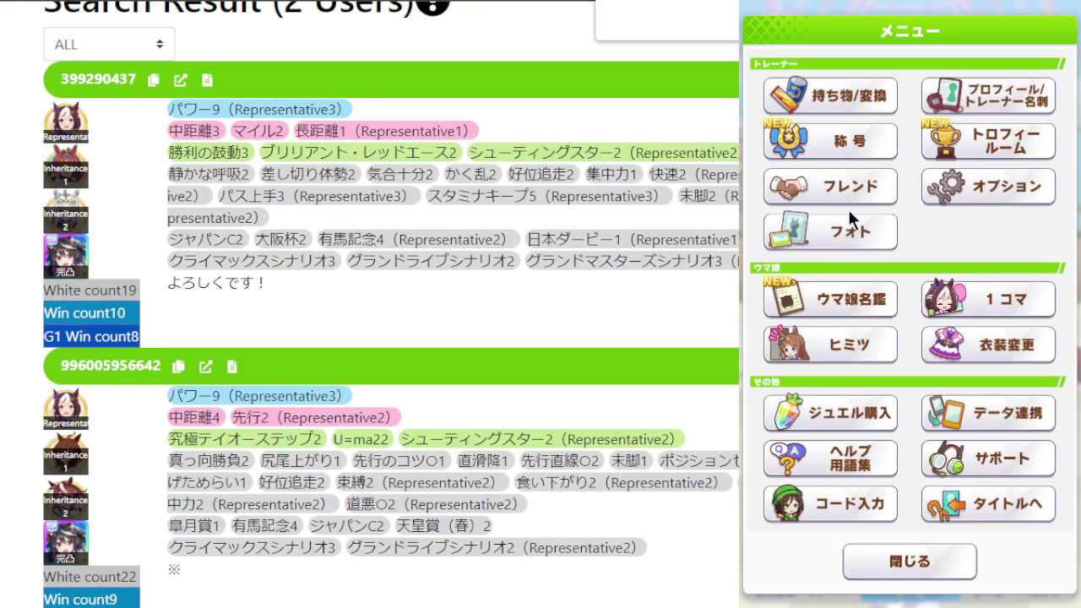
{"action": "left_click", "coordinate": [881, 175]}
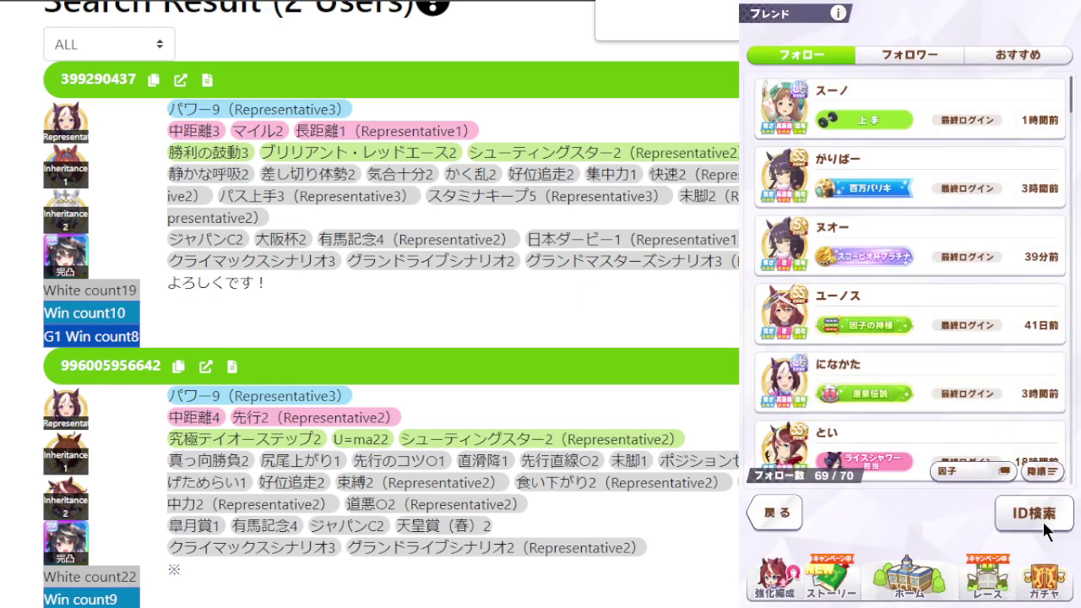
{"action": "left_click", "coordinate": [1028, 512]}
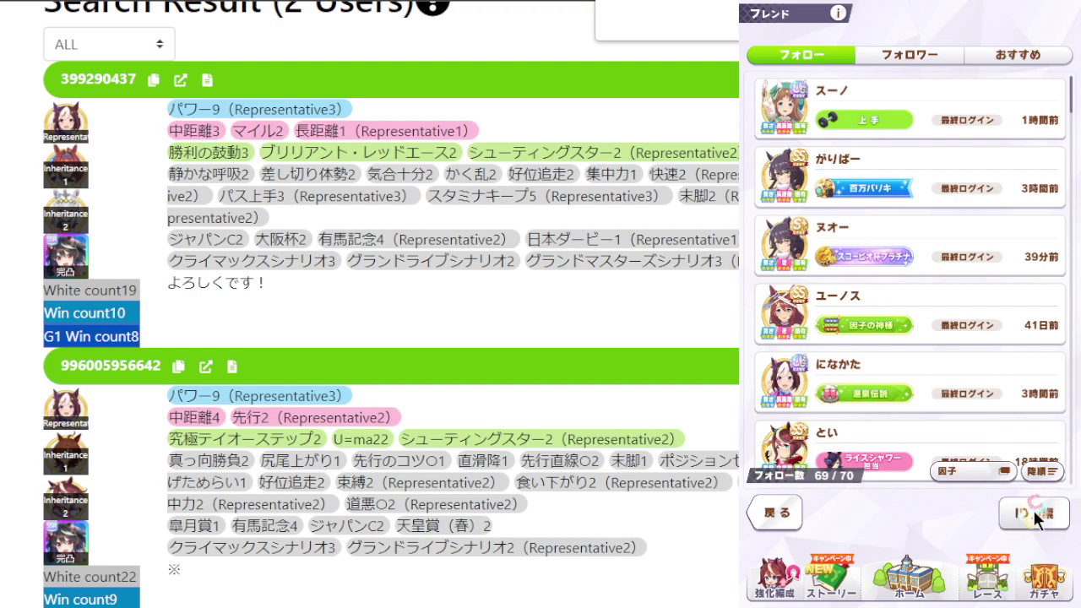
{"action": "key", "text": "ctrl+v"}
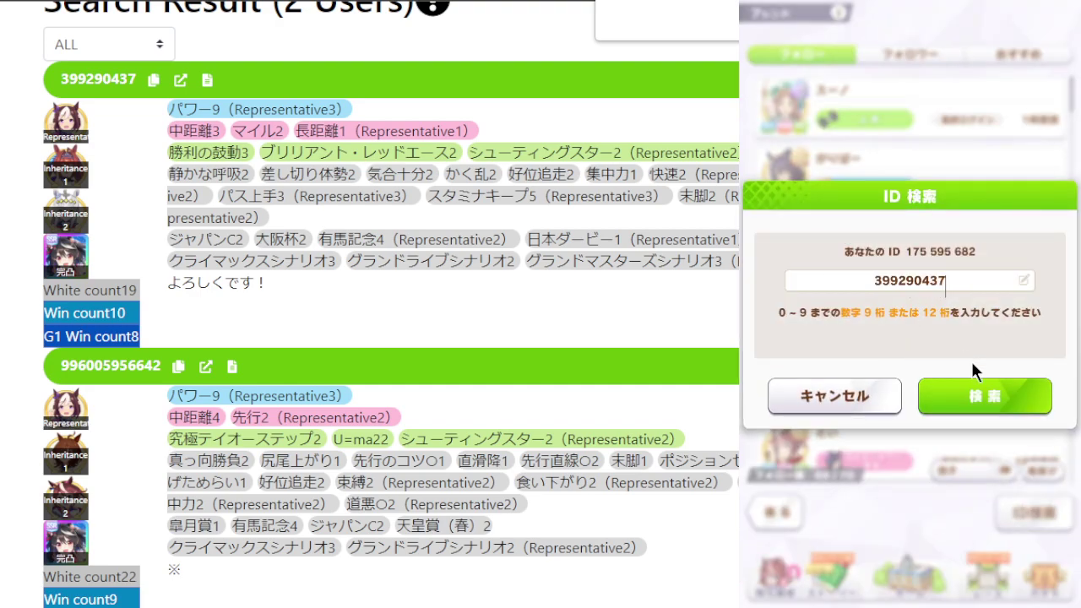
{"action": "left_click", "coordinate": [985, 410]}
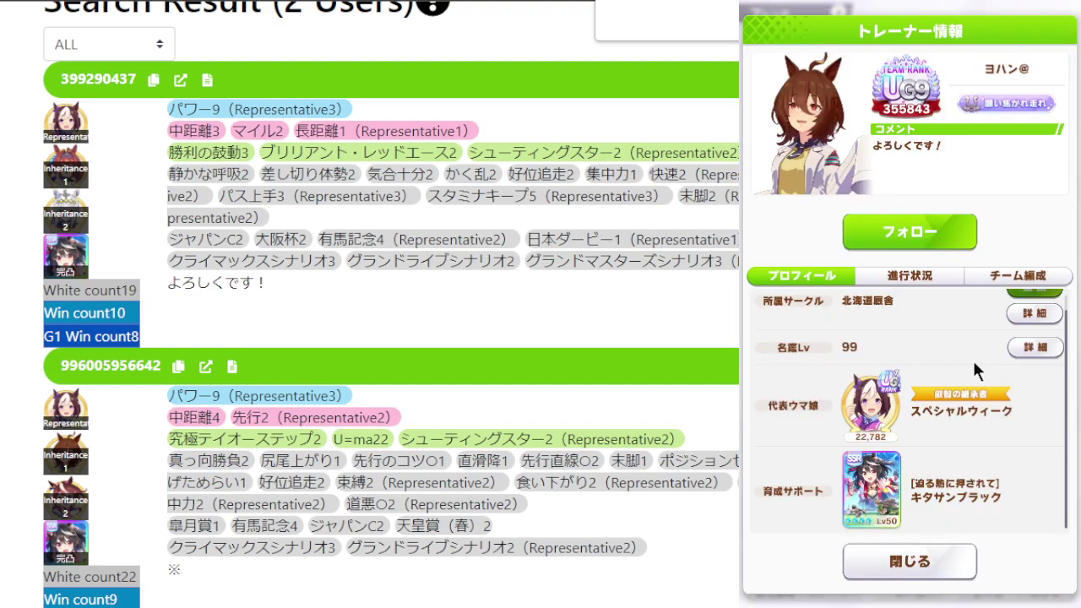
Compare the found trainer's representative horse girl and support card with the search conditions
{"action": "scroll", "coordinate": [897, 379], "scroll_direction": "up", "scroll_amount": 1}
{"action": "scroll", "coordinate": [391, 316], "scroll_direction": "up", "scroll_amount": 10}
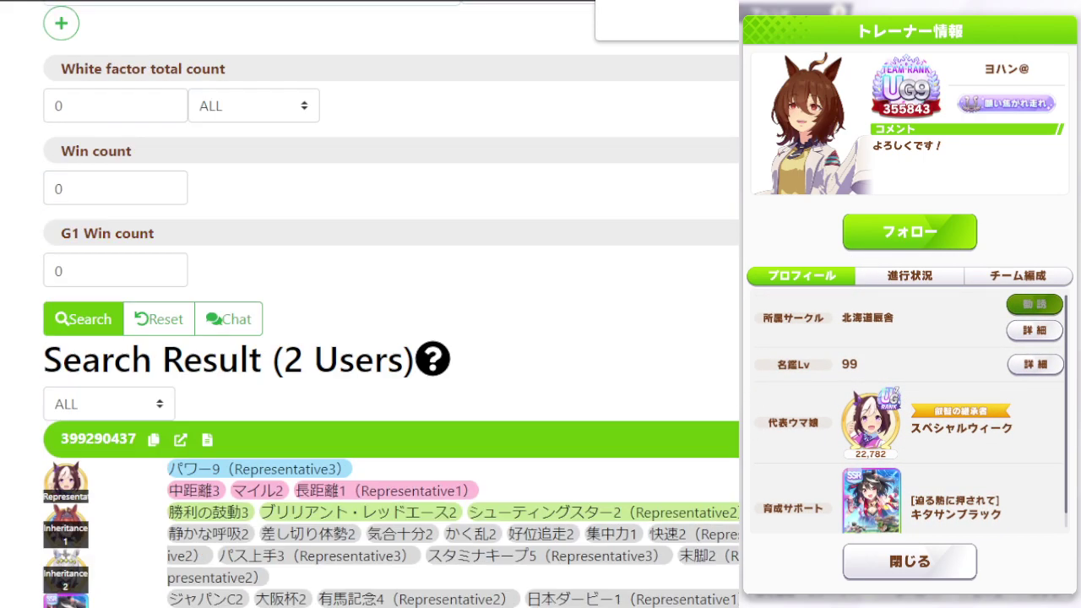
{"action": "scroll", "coordinate": [391, 316], "scroll_direction": "up", "scroll_amount": 3}
{"action": "scroll", "coordinate": [370, 308], "scroll_direction": "down", "scroll_amount": 1}
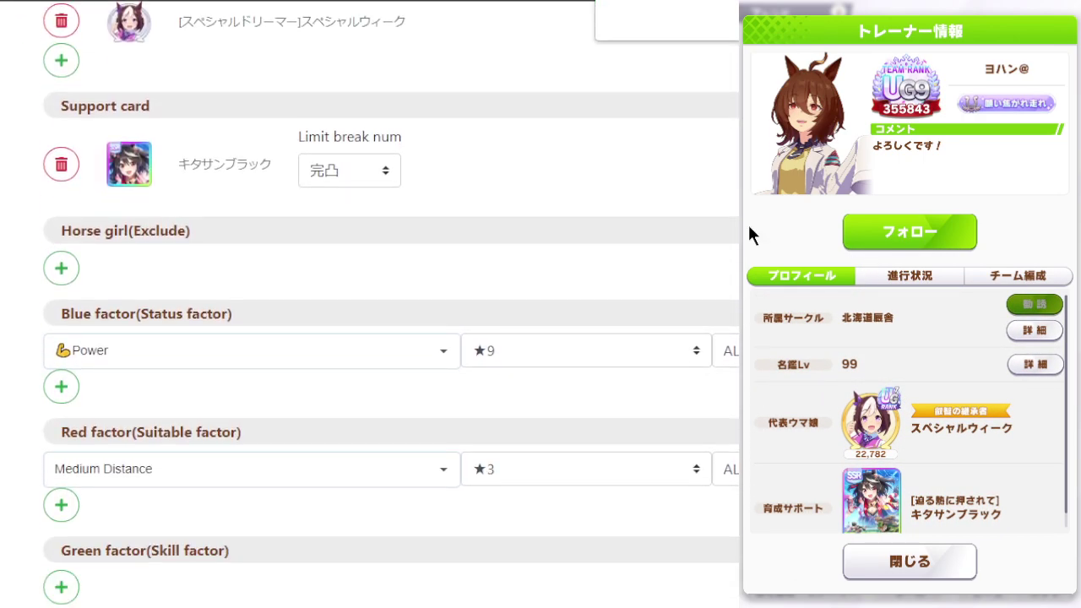
{"action": "scroll", "coordinate": [958, 406], "scroll_direction": "down", "scroll_amount": 1}
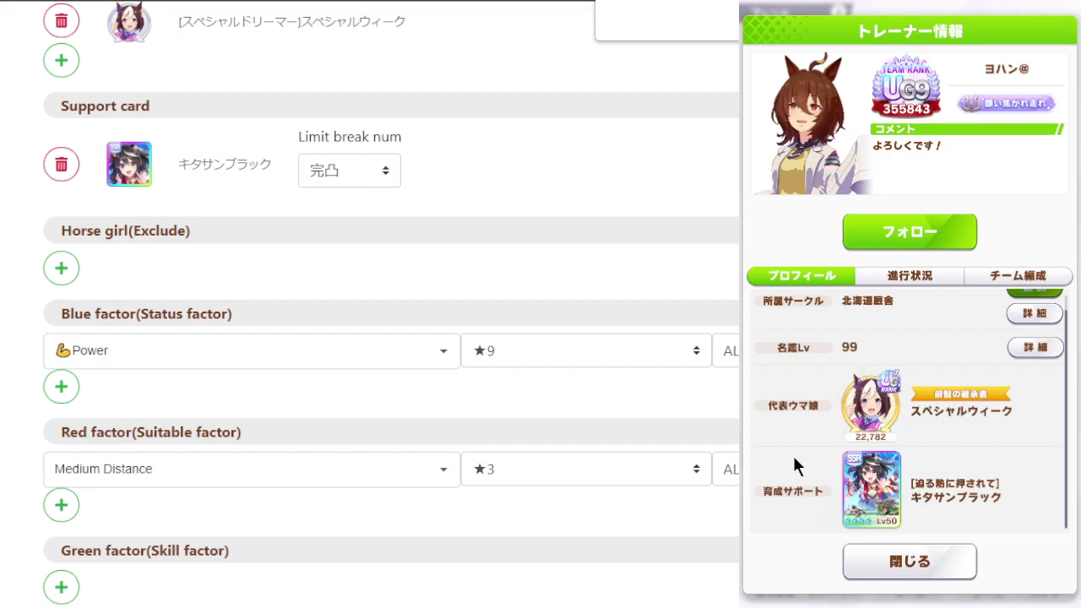
Open the details of the trainer's representative スペシャルウィーク and examine its inheritance factors and those of its inheritance sources
{"action": "left_click", "coordinate": [885, 418]}
{"action": "scroll", "coordinate": [876, 405], "scroll_direction": "down", "scroll_amount": 2}
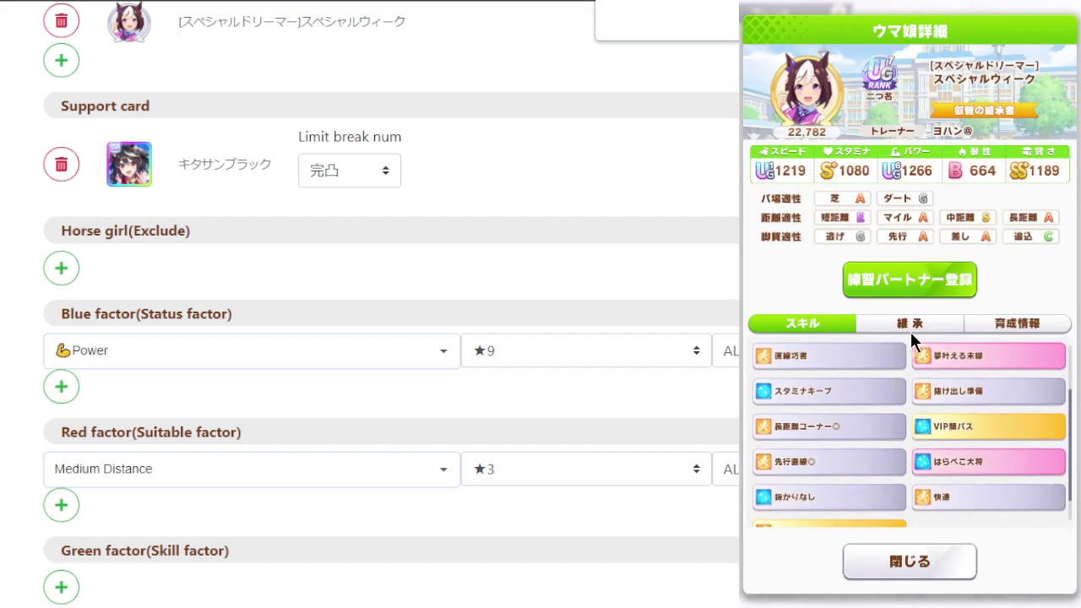
{"action": "left_click", "coordinate": [912, 328]}
{"action": "scroll", "coordinate": [922, 419], "scroll_direction": "down", "scroll_amount": 3}
{"action": "scroll", "coordinate": [933, 447], "scroll_direction": "up", "scroll_amount": 3}
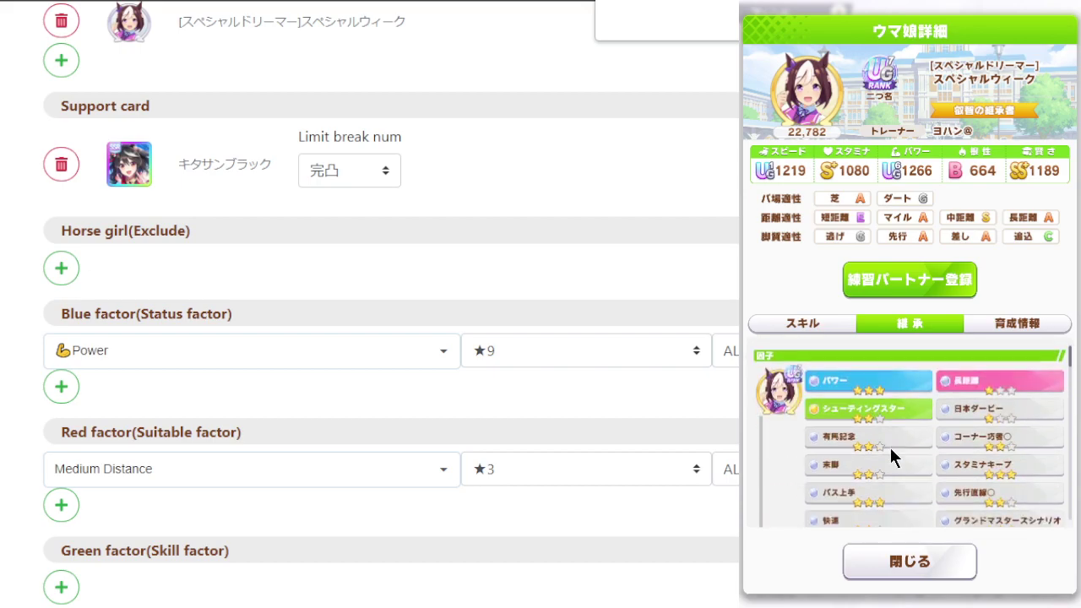
{"action": "scroll", "coordinate": [873, 428], "scroll_direction": "down", "scroll_amount": 1}
{"action": "scroll", "coordinate": [871, 389], "scroll_direction": "down", "scroll_amount": 3}
{"action": "scroll", "coordinate": [870, 389], "scroll_direction": "up", "scroll_amount": 2}
{"action": "scroll", "coordinate": [867, 411], "scroll_direction": "down", "scroll_amount": 2}
{"action": "scroll", "coordinate": [856, 444], "scroll_direction": "up", "scroll_amount": 1}
{"action": "scroll", "coordinate": [847, 459], "scroll_direction": "up", "scroll_amount": 1}
{"action": "scroll", "coordinate": [811, 406], "scroll_direction": "down", "scroll_amount": 1}
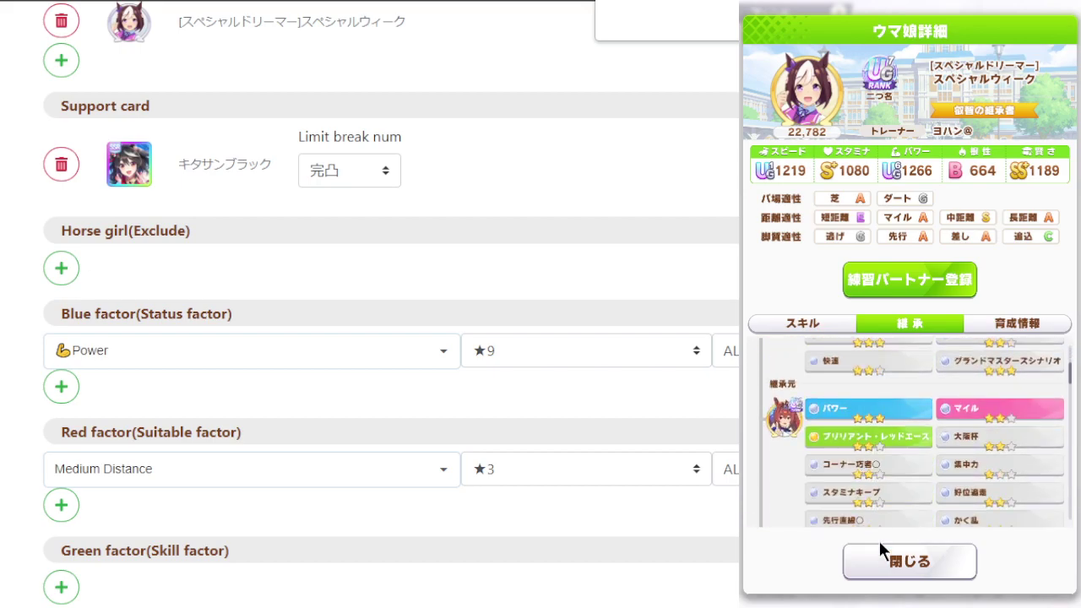
Close the horse girl details, follow the trainer and leave the trainer profile
{"action": "left_click", "coordinate": [916, 561]}
{"action": "left_click", "coordinate": [934, 243]}
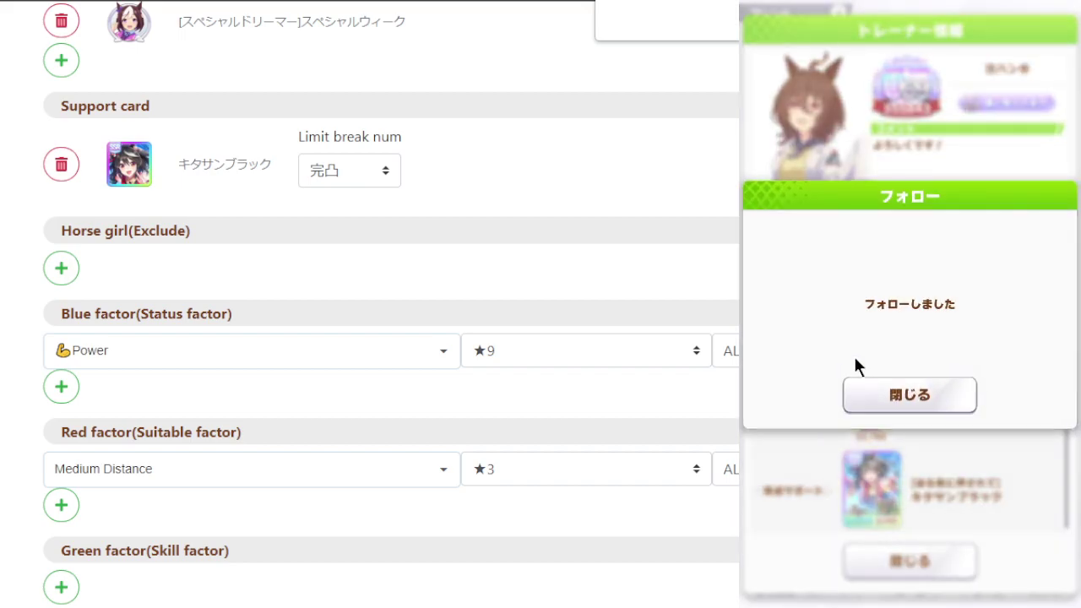
{"action": "left_click", "coordinate": [889, 394]}
{"action": "left_click", "coordinate": [940, 560]}
Start a new training setup with [RUN&WIN]ナイスネイチャ and open the rental candidates for the inheritance horse girl
{"action": "left_click", "coordinate": [929, 586]}
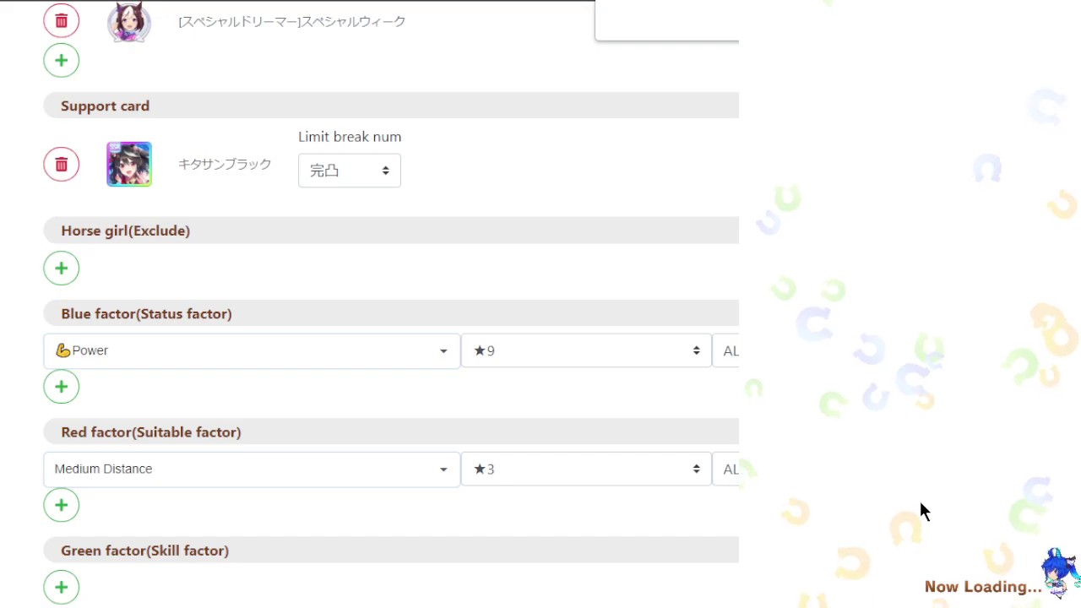
{"action": "left_click", "coordinate": [992, 517]}
{"action": "left_click", "coordinate": [908, 512]}
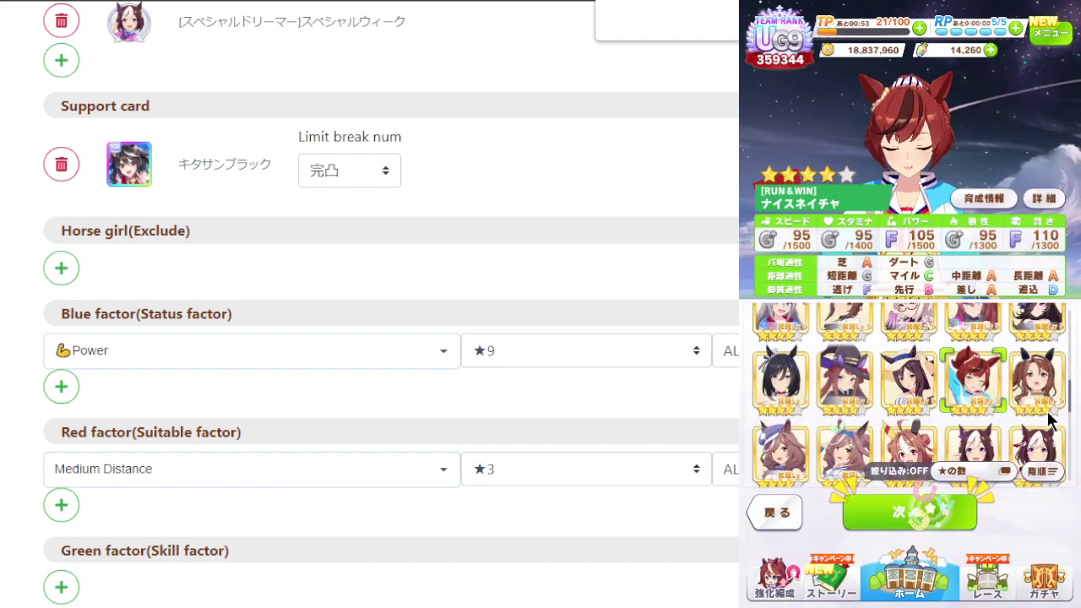
{"action": "left_click", "coordinate": [917, 503]}
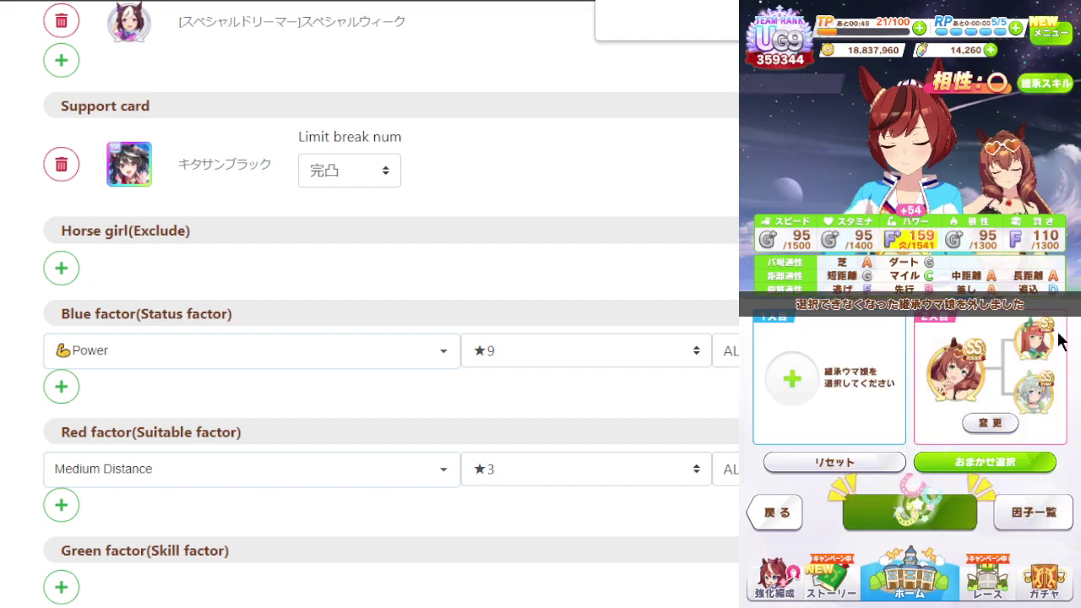
{"action": "left_click", "coordinate": [989, 334]}
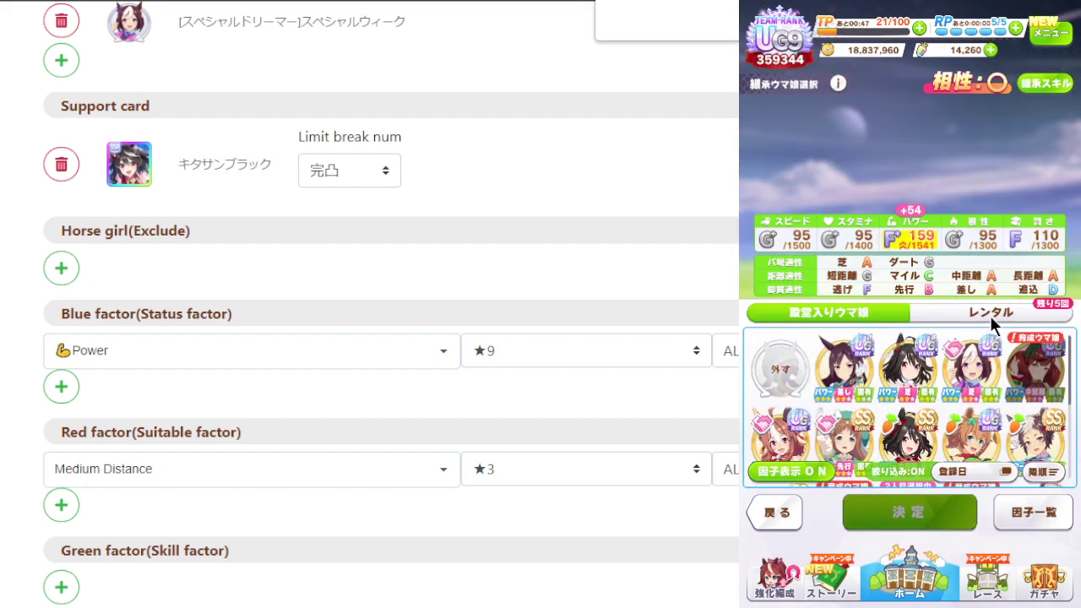